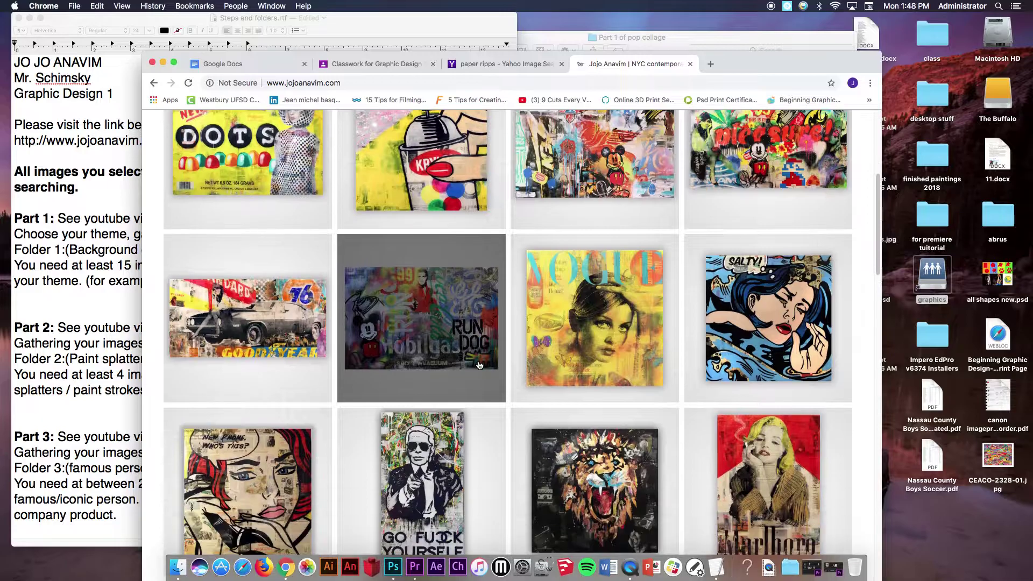
# Look through the pop-art collages on the Jojo Anavim website for reference, and minimize the browser window.
pyautogui.scroll(-15, 479, 366)
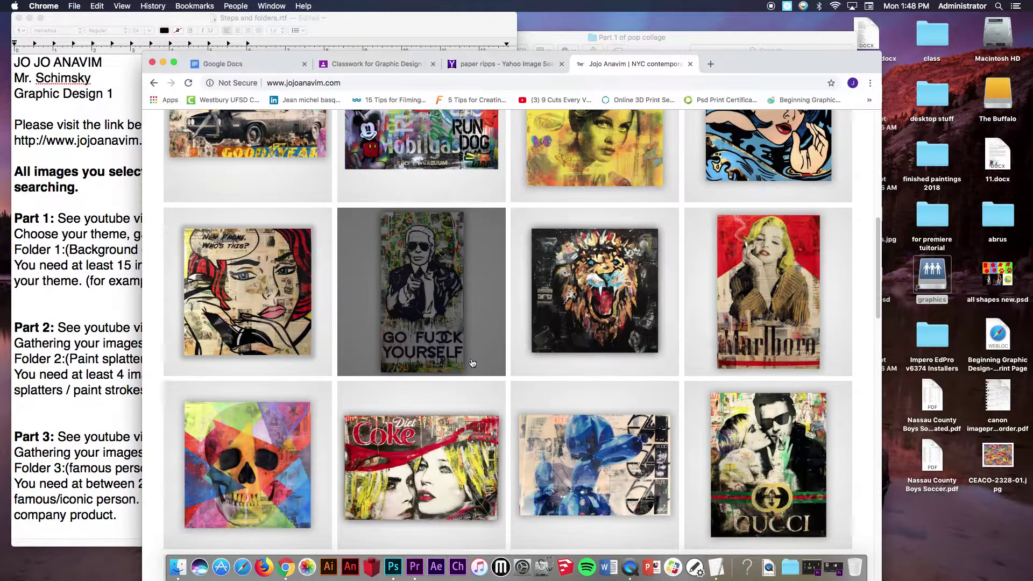
pyautogui.scroll(-6, 472, 367)
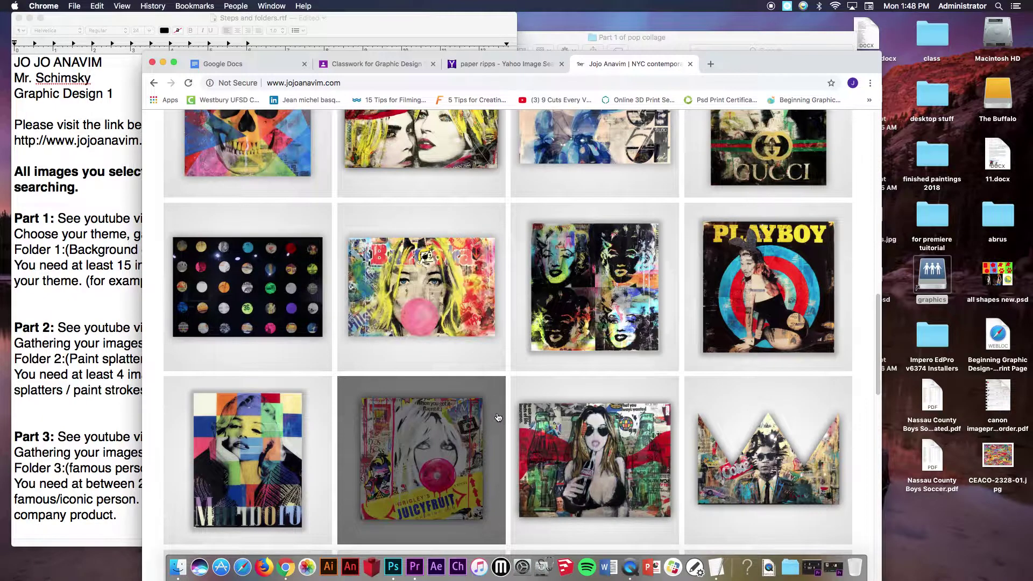
pyautogui.scroll(-11, 500, 418)
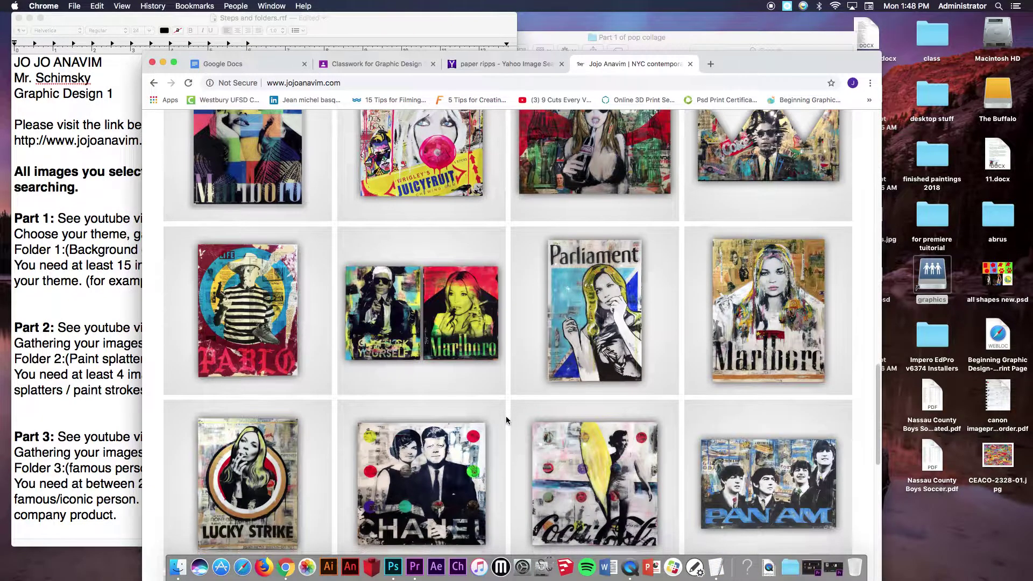
pyautogui.scroll(-1, 506, 415)
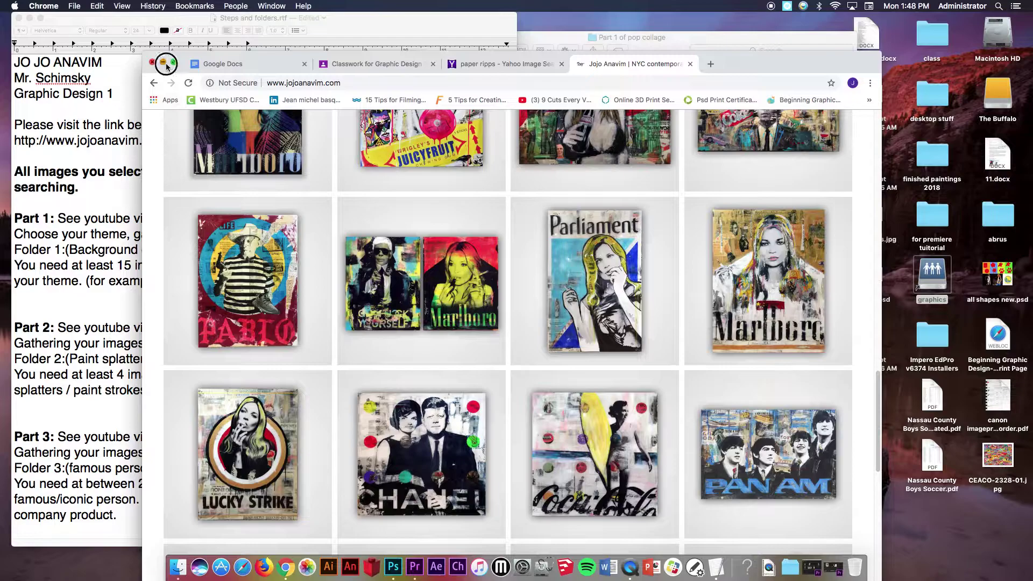
pyautogui.click(164, 63)
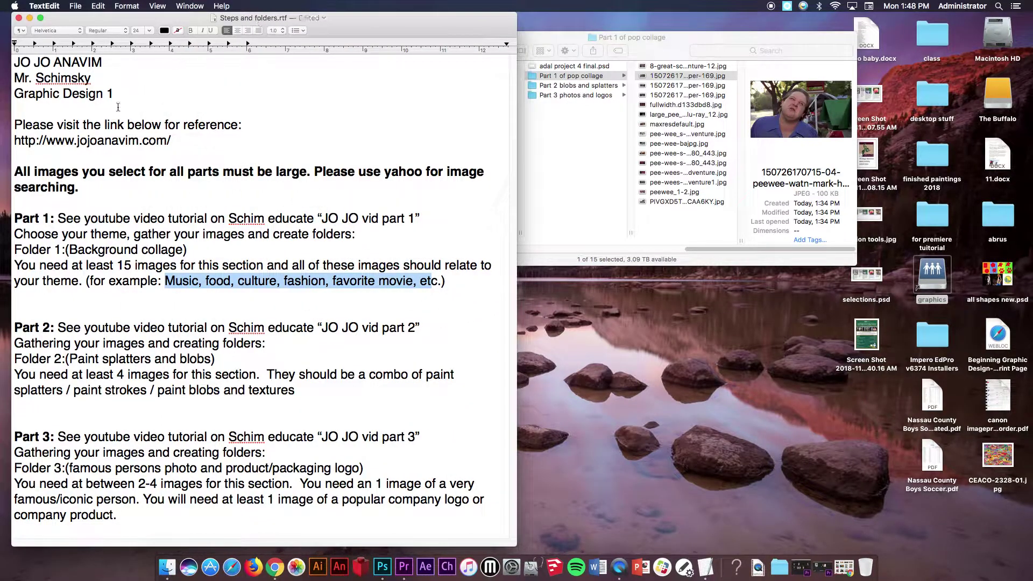
# Highlight the Part 1 instructions and review the Part 1, Part 2 and Part 3 subfolders of the project 4 folder in Finder.
pyautogui.moveTo(14, 219); pyautogui.dragTo(452, 285)
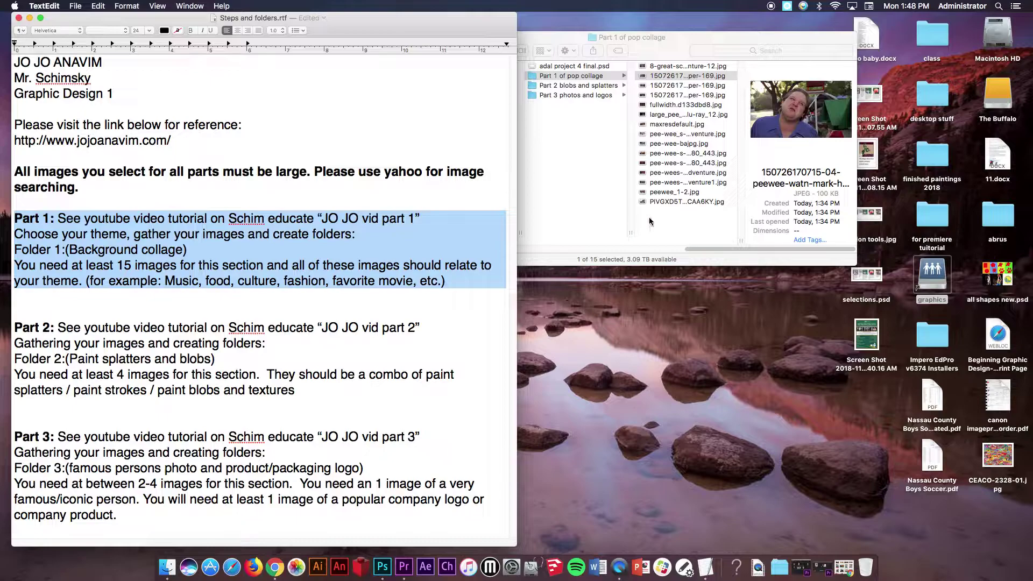
pyautogui.click(592, 178)
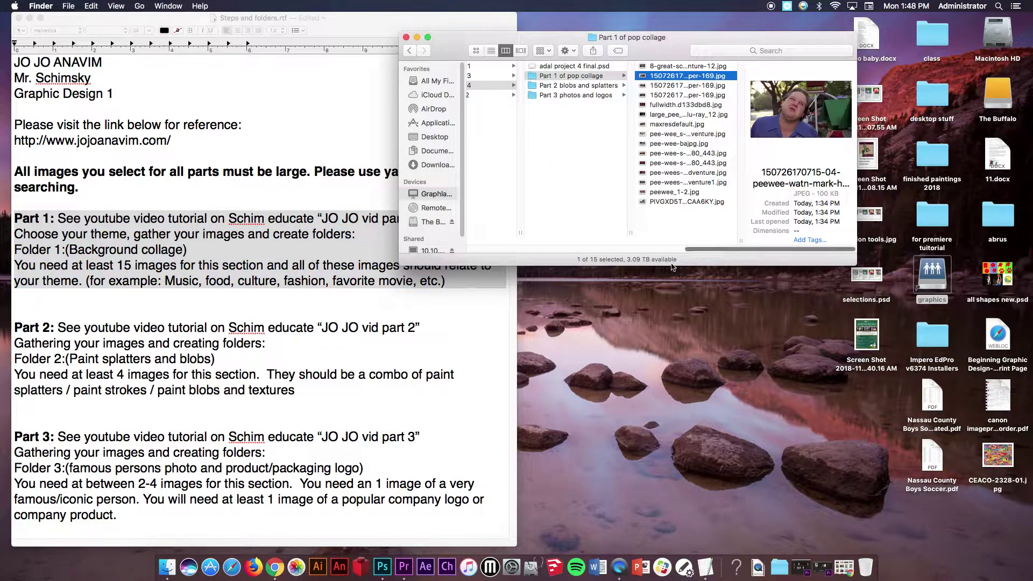
pyautogui.hscroll(-5, 750, 247)
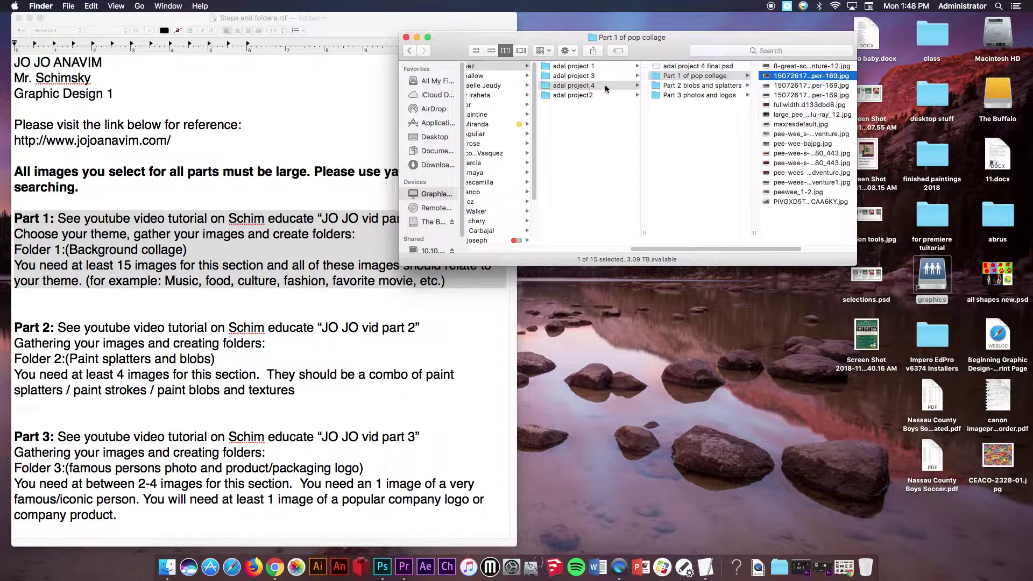
pyautogui.click(680, 117)
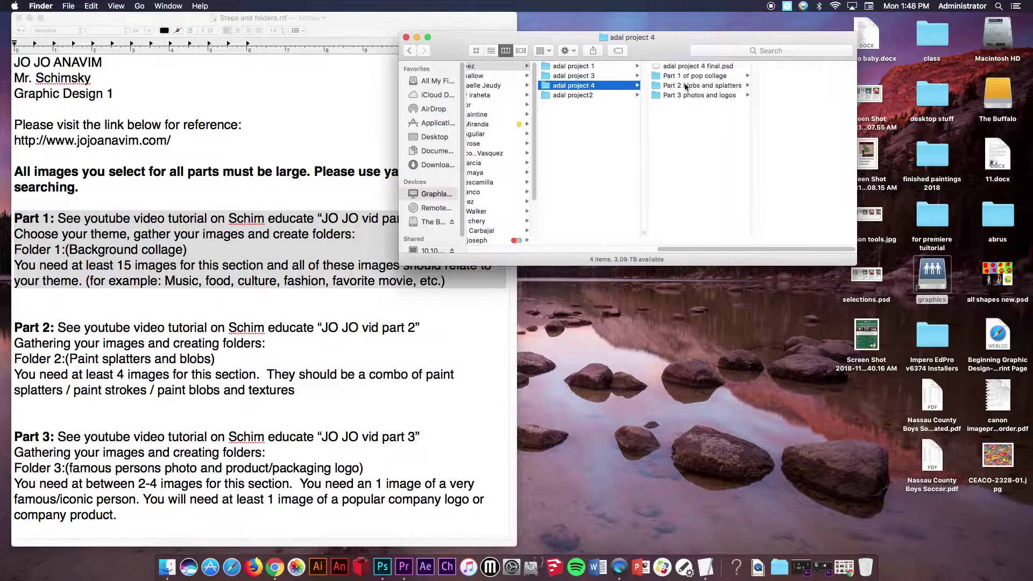
pyautogui.click(680, 76)
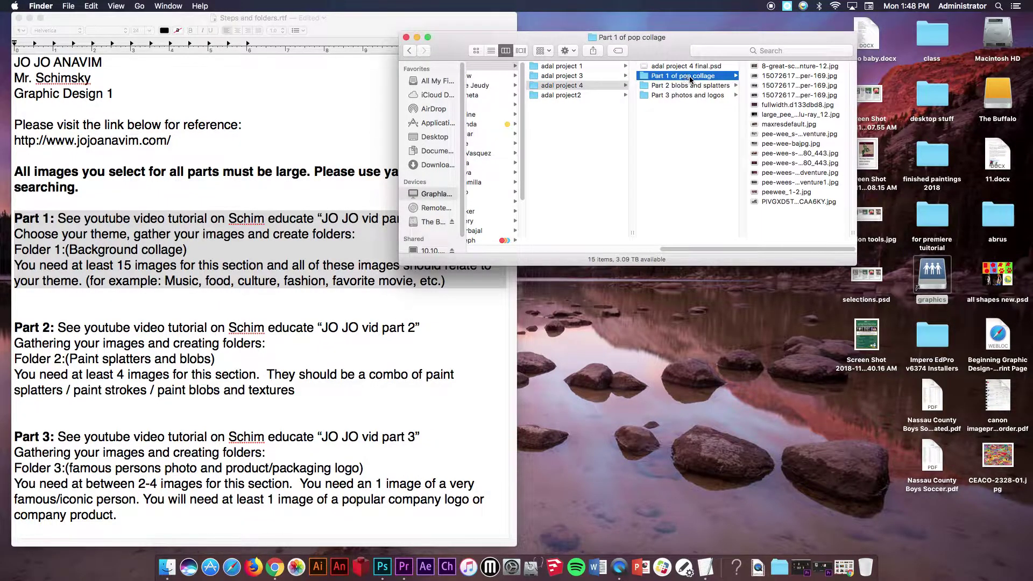
pyautogui.click(677, 86)
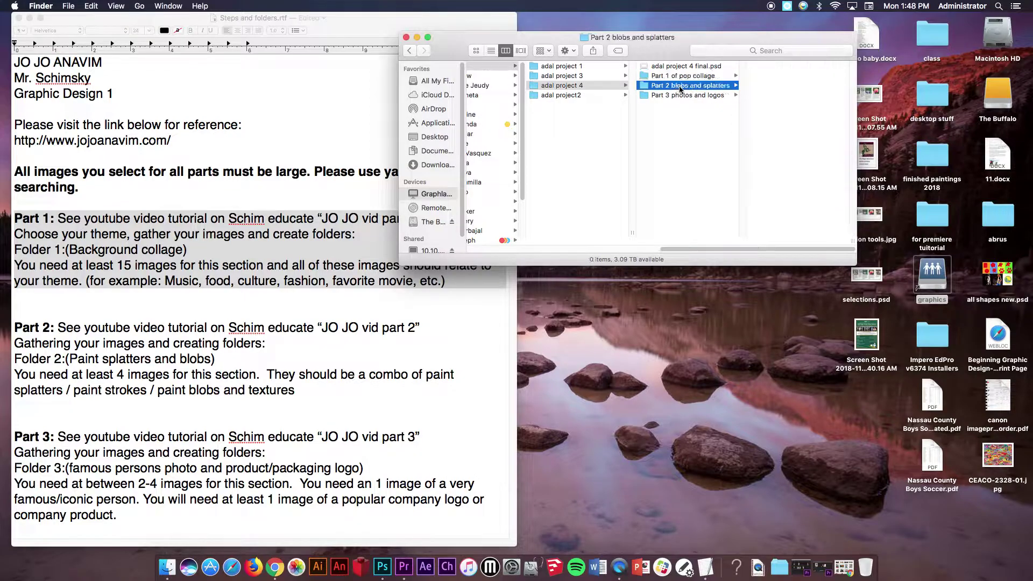
pyautogui.click(683, 96)
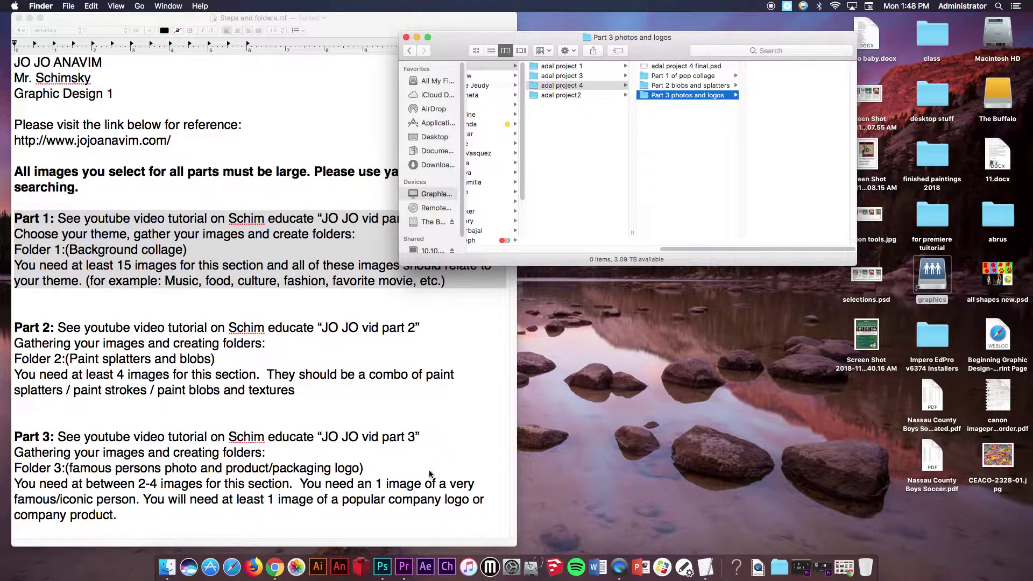
# Delete the existing final PSD file from the project 4 folder and confirm the deletion.
pyautogui.rightClick(679, 66)
pyautogui.click(722, 92)
pyautogui.click(597, 196)
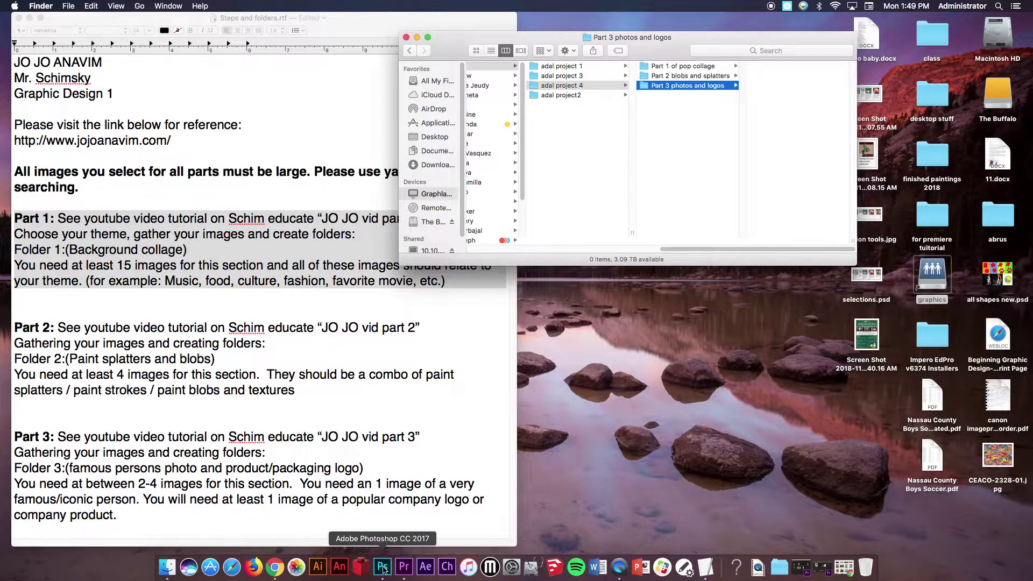
# In Photoshop, create a Tabloid print document in landscape orientation, 17 by 11 inches, 300 pixels/inch, RGB Color, with a white background.
pyautogui.click(382, 566)
pyautogui.click(98, 6)
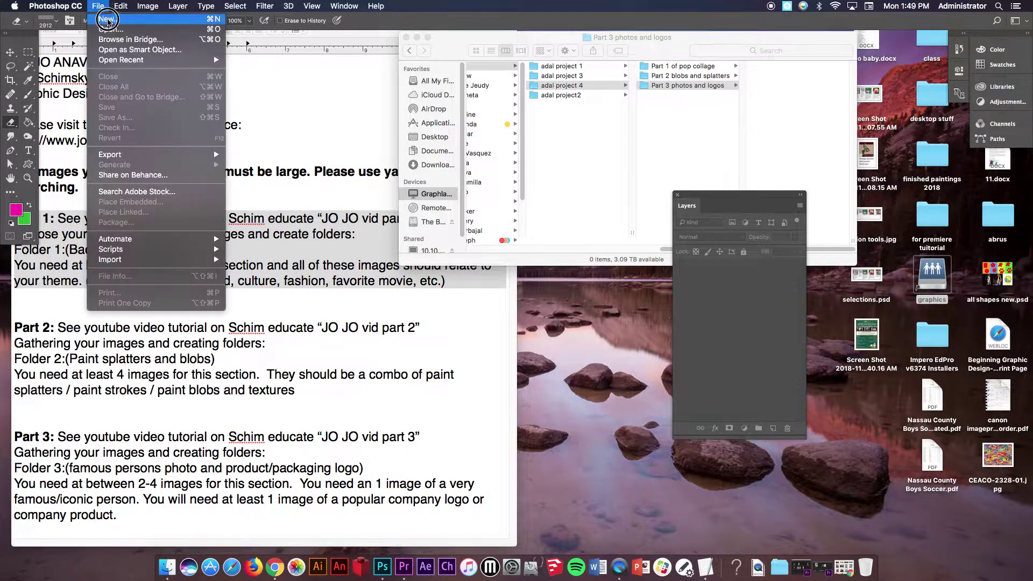
pyautogui.click(109, 20)
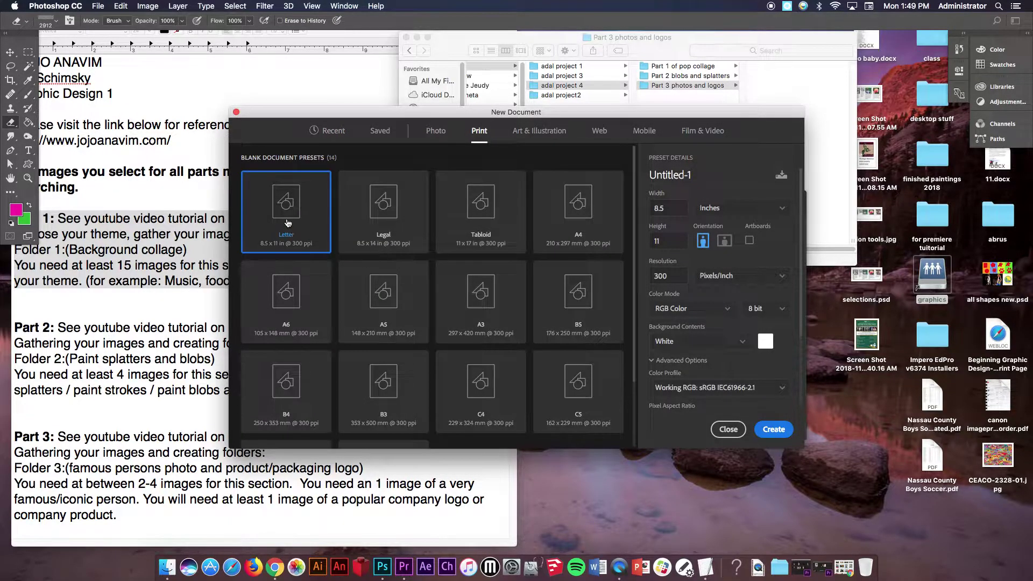
pyautogui.click(494, 201)
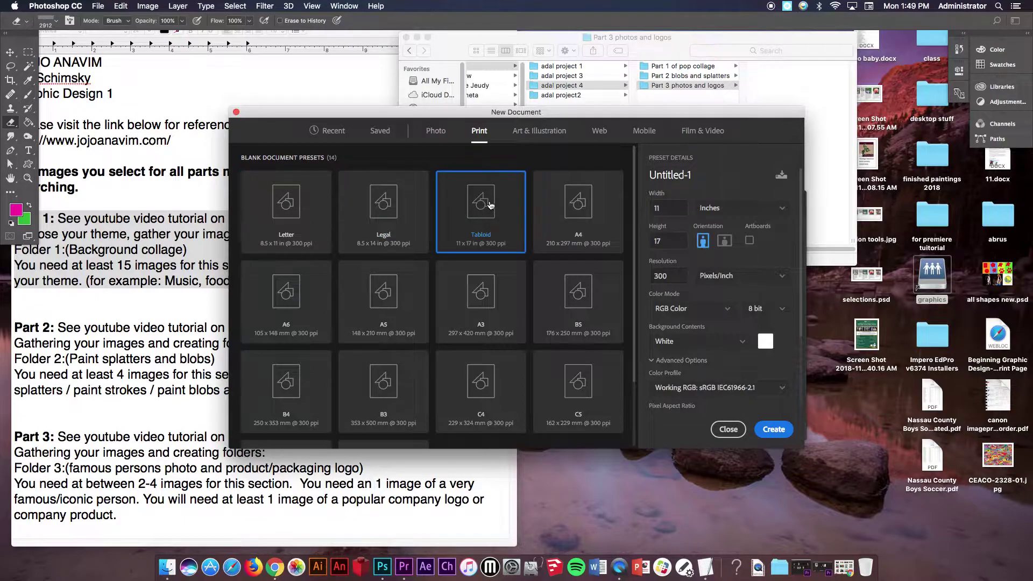
pyautogui.click(676, 207)
pyautogui.click(671, 241)
pyautogui.click(677, 275)
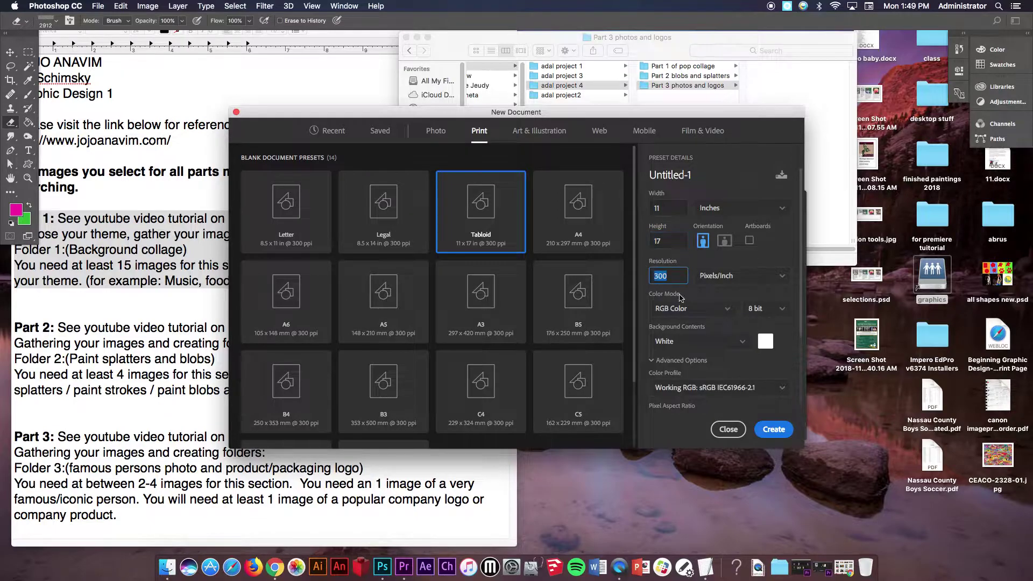
pyautogui.click(702, 311)
pyautogui.click(692, 315)
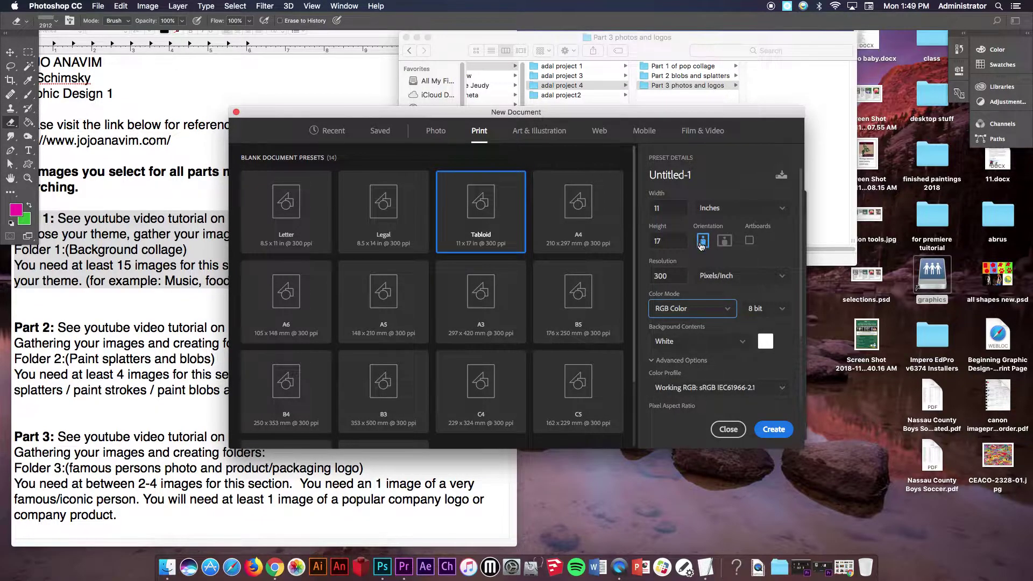
pyautogui.click(730, 241)
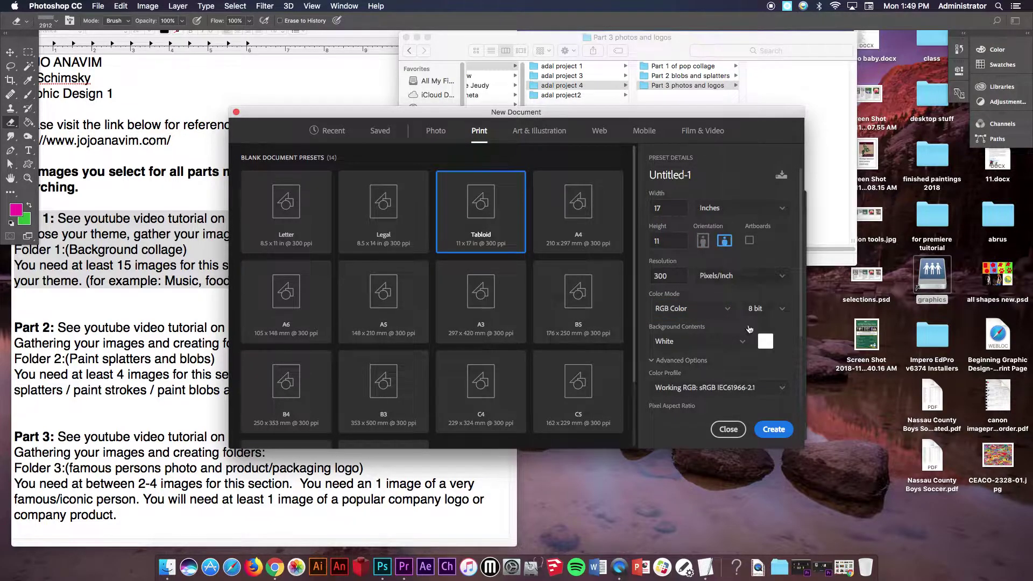
pyautogui.click(769, 428)
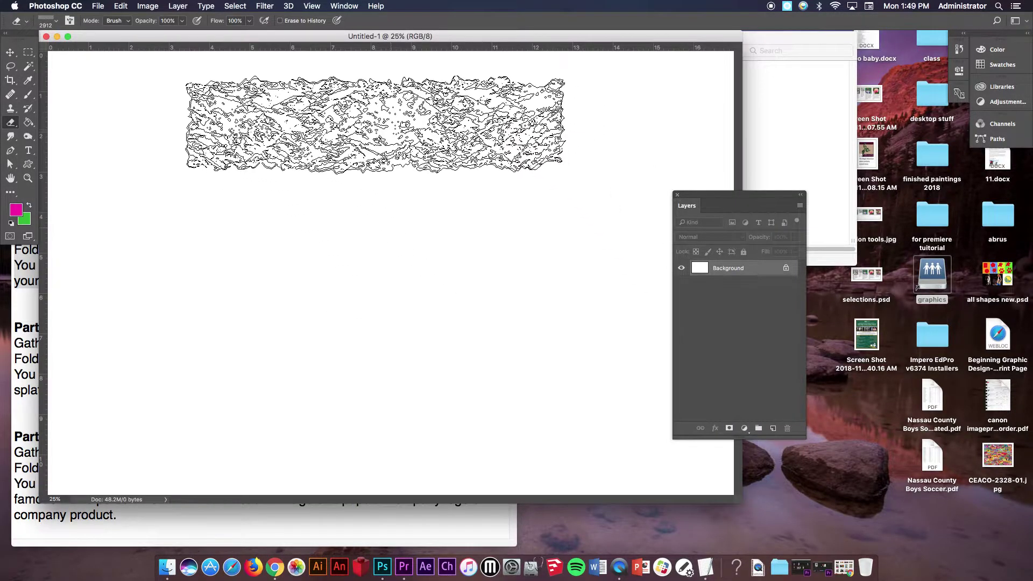
# Save the blank document in Photoshop format in the project 4 folder, named with the student's first name followed by "project 4 final".
pyautogui.click(12, 52)
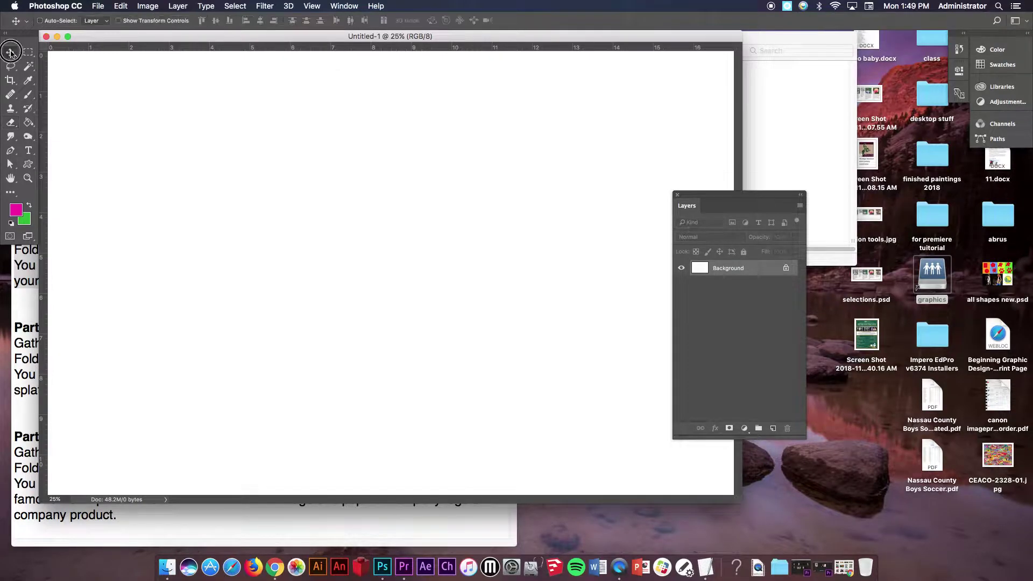
pyautogui.click(98, 6)
pyautogui.click(117, 118)
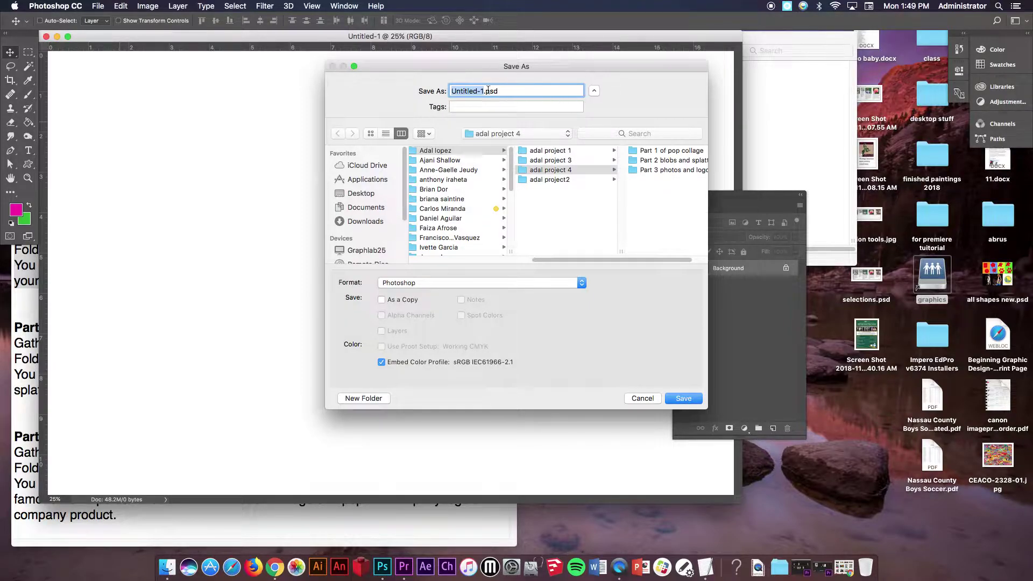
pyautogui.write('adal project 4 final')
pyautogui.press('Return')
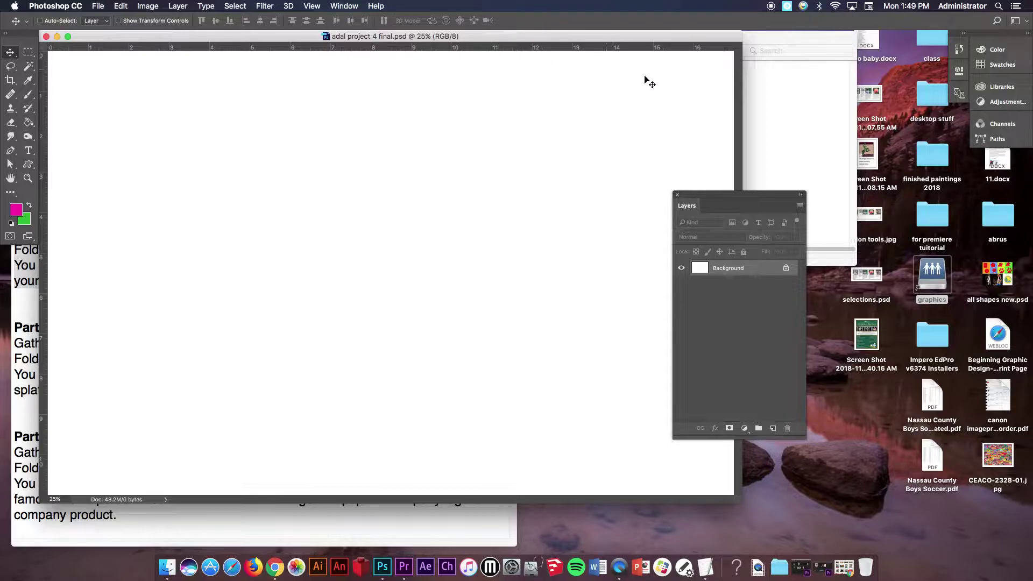
# Open the "Part 1 of pop collage" folder in Finder and shift its window slightly.
pyautogui.click(773, 104)
pyautogui.click(687, 78)
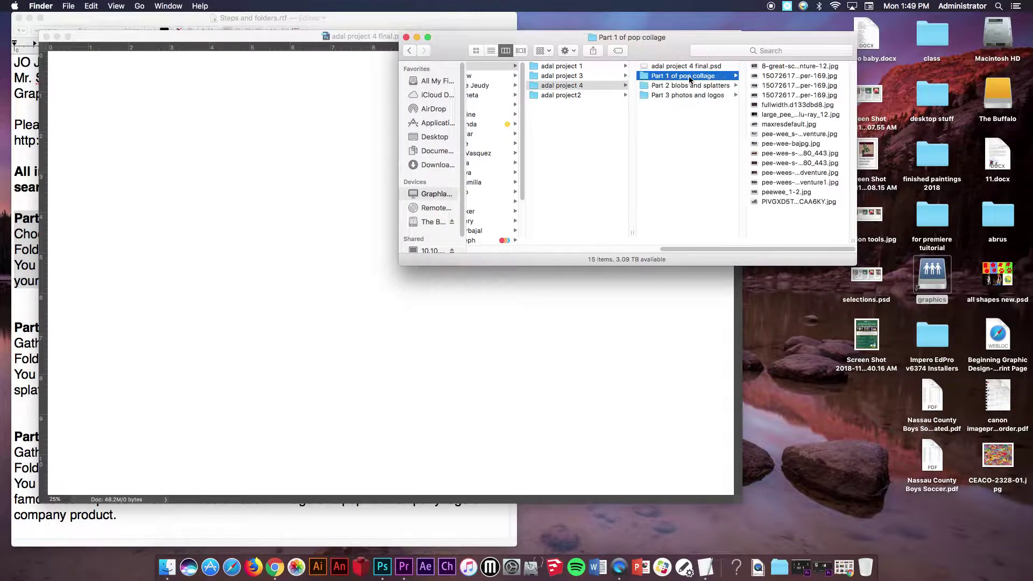
pyautogui.moveTo(672, 46); pyautogui.dragTo(688, 66)
# Highlight the theme examples "Music, food, culture, fashion, favorite movie, etc." in the TextEdit instructions.
pyautogui.click(177, 29)
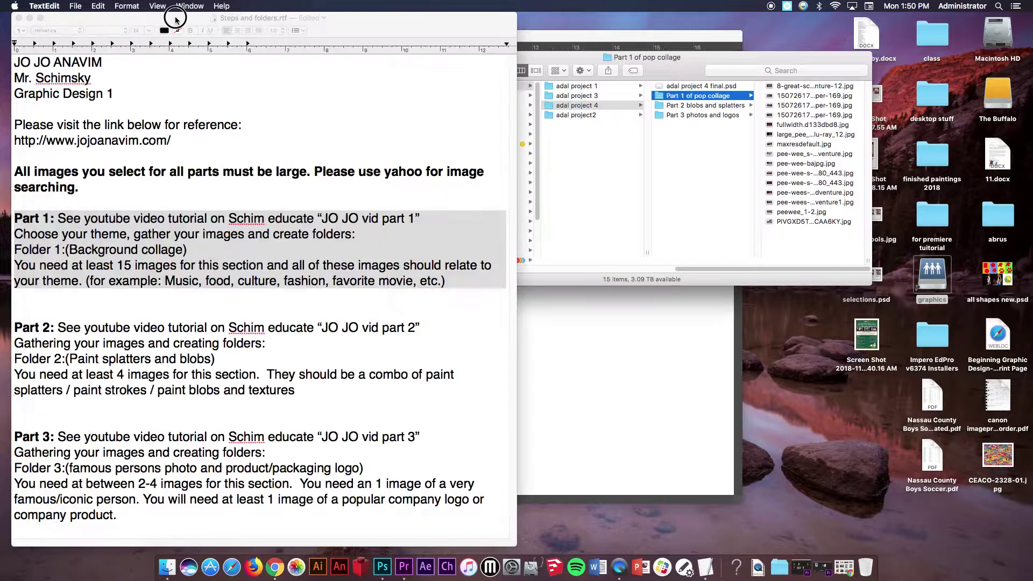
pyautogui.click(118, 294)
pyautogui.moveTo(165, 284); pyautogui.dragTo(455, 290)
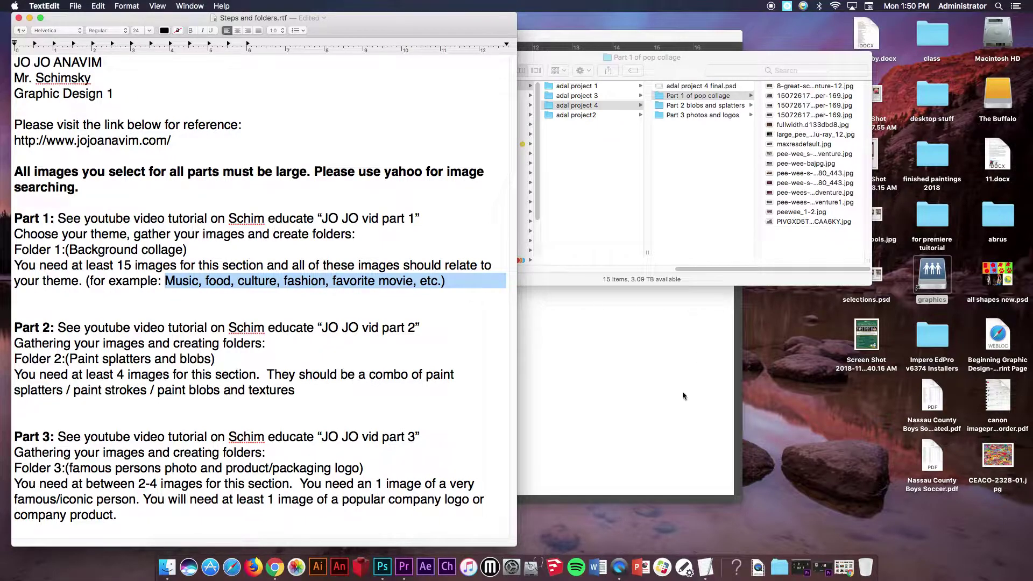
# Switch to Chrome and search Yahoo Images for "pee wee's big adventure".
pyautogui.click(275, 567)
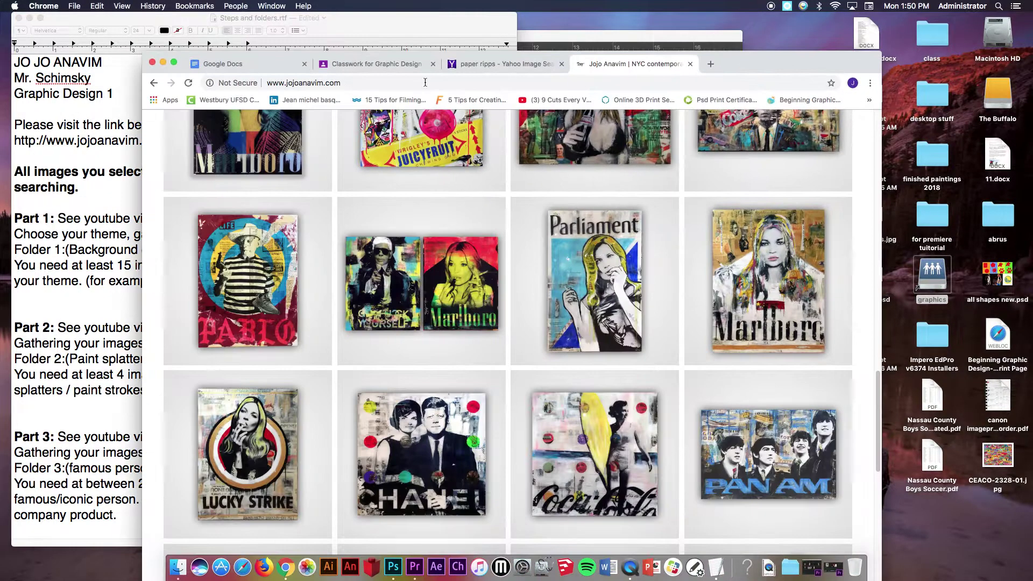
pyautogui.click(509, 65)
pyautogui.click(349, 207)
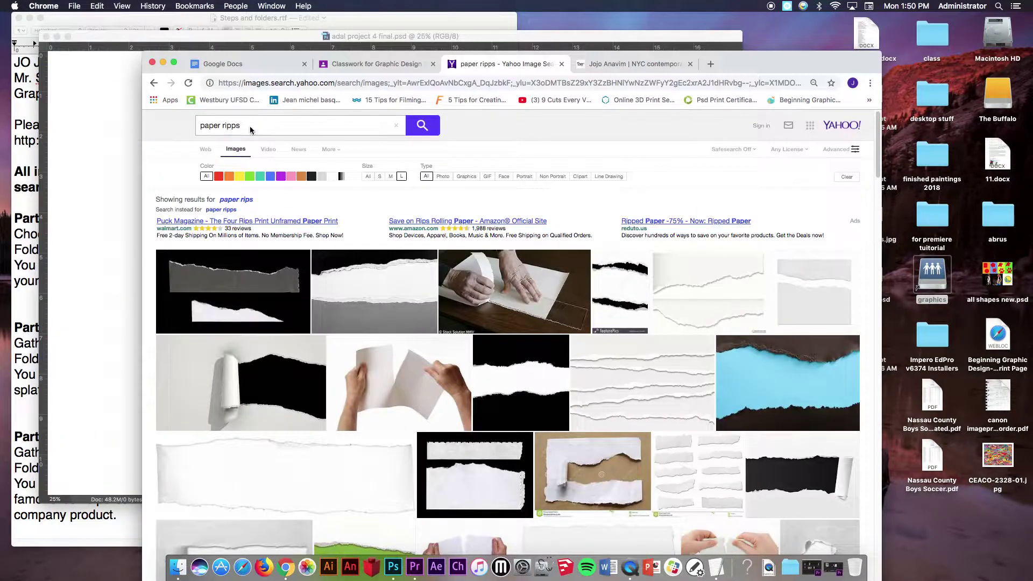
pyautogui.moveTo(253, 126); pyautogui.dragTo(196, 125)
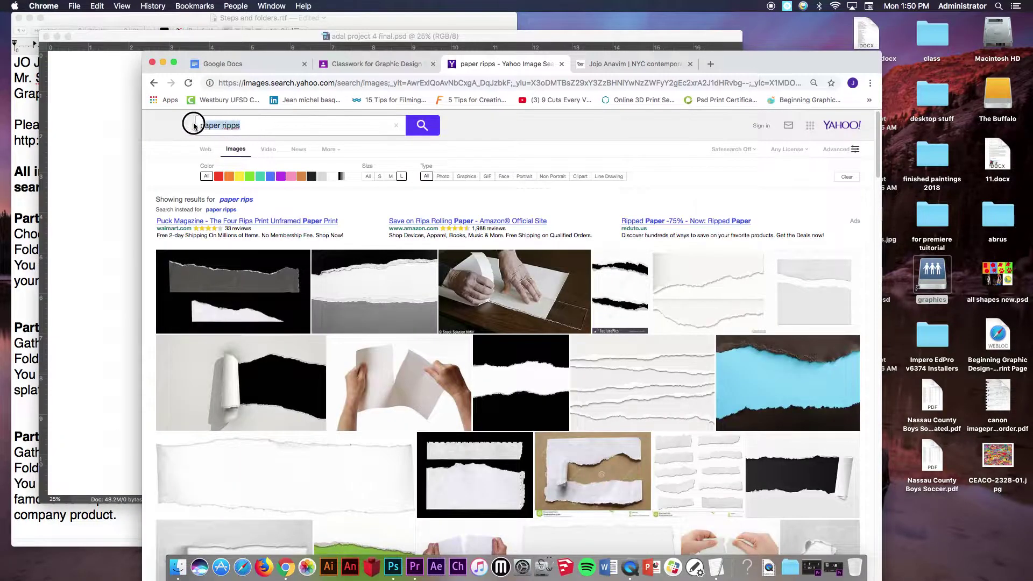
pyautogui.write('pee wees big')
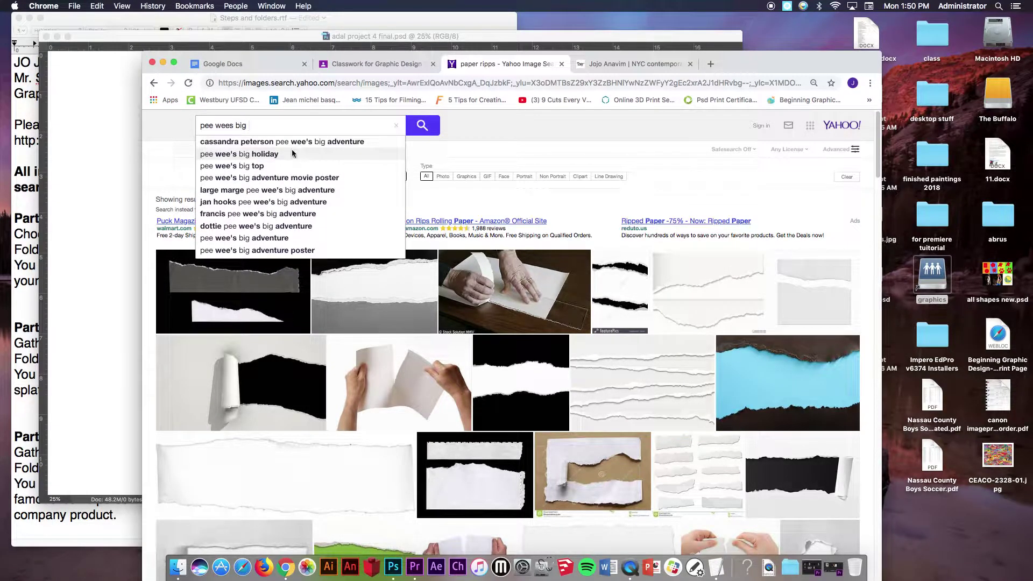
pyautogui.click(294, 190)
pyautogui.moveTo(241, 126); pyautogui.dragTo(173, 124)
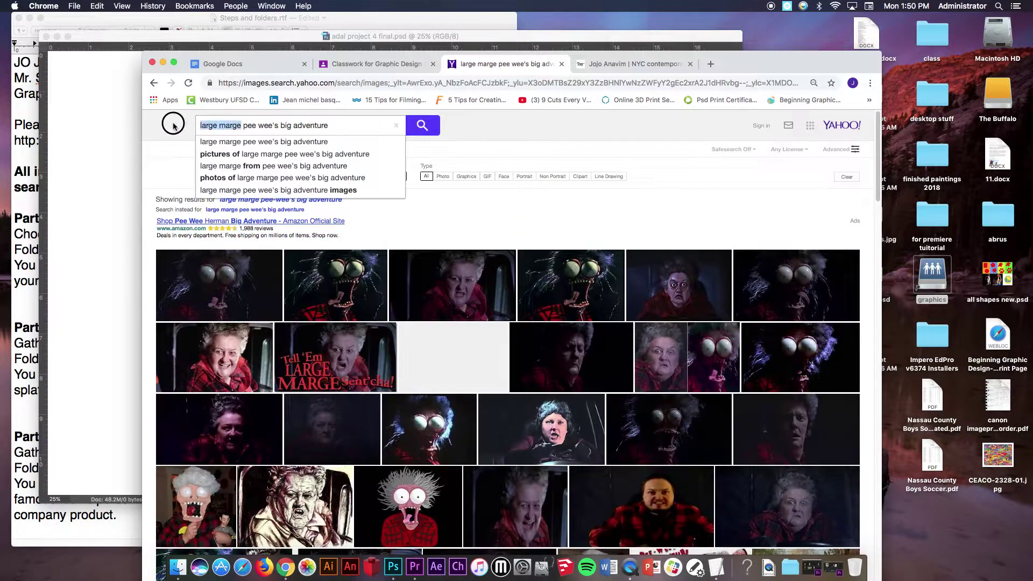
pyautogui.press('BackSpace')
pyautogui.press('Return')
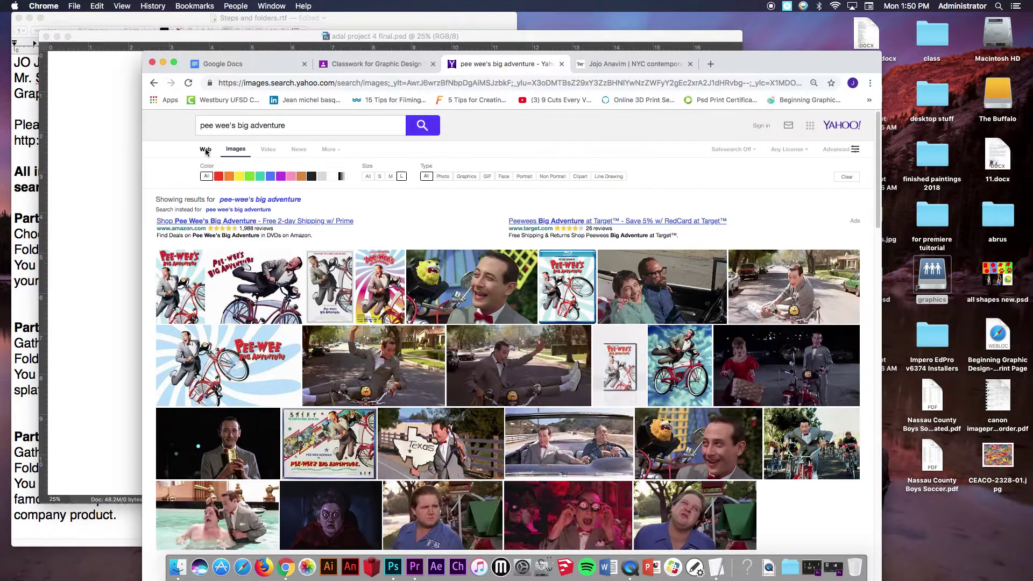
# Save the large image of Pee-wee laughing beside the yellow lion-head ornament into the "Part 1 of pop collage" folder, and minimize the browser.
pyautogui.click(476, 272)
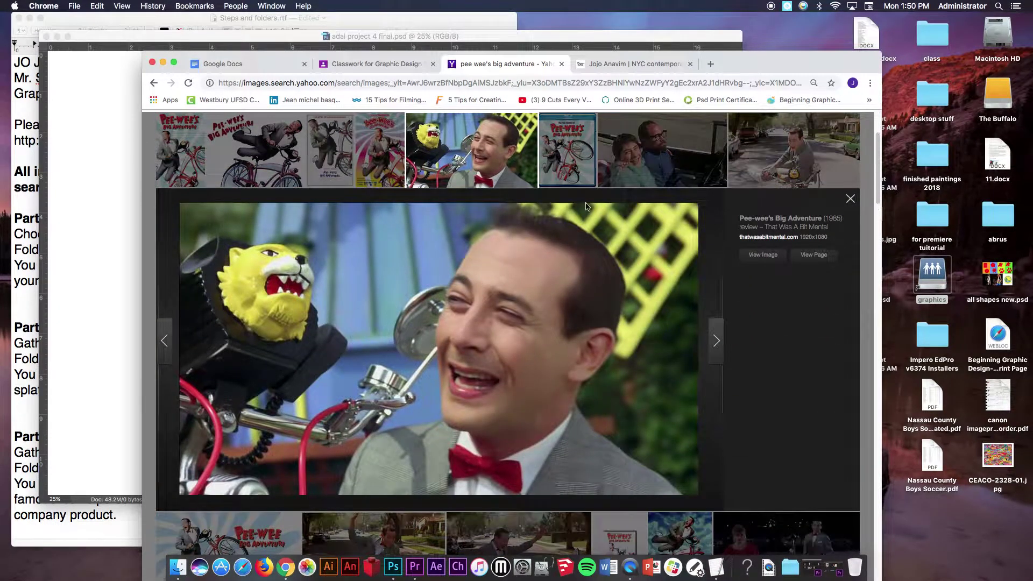
pyautogui.moveTo(743, 68); pyautogui.dragTo(602, 208)
pyautogui.moveTo(509, 389); pyautogui.dragTo(841, 248)
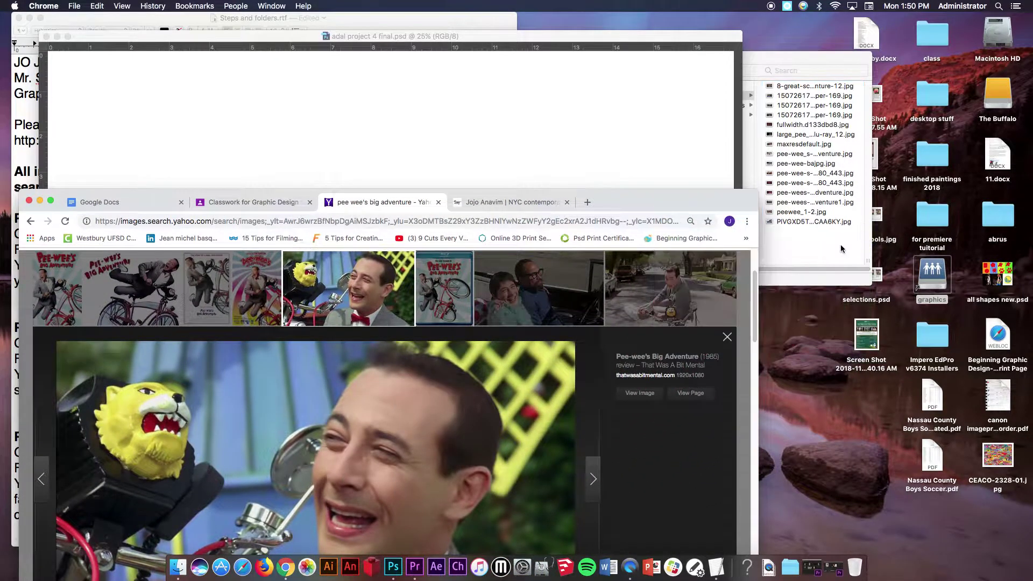
pyautogui.click(40, 200)
pyautogui.click(818, 277)
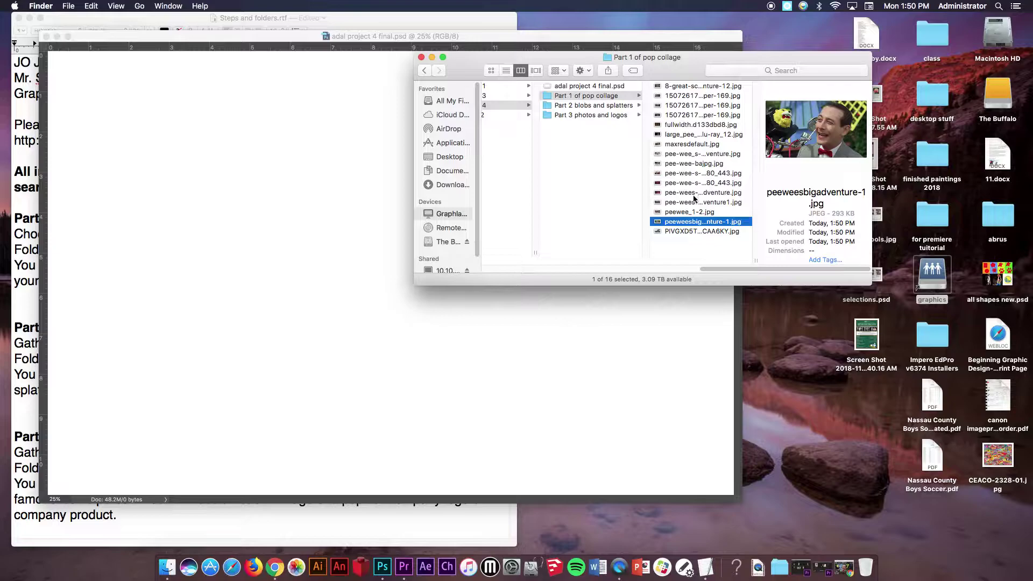
# Review the Folder 1 background collage requirements in the TextEdit instructions and return to the Part 1 folder in Finder.
pyautogui.click(28, 215)
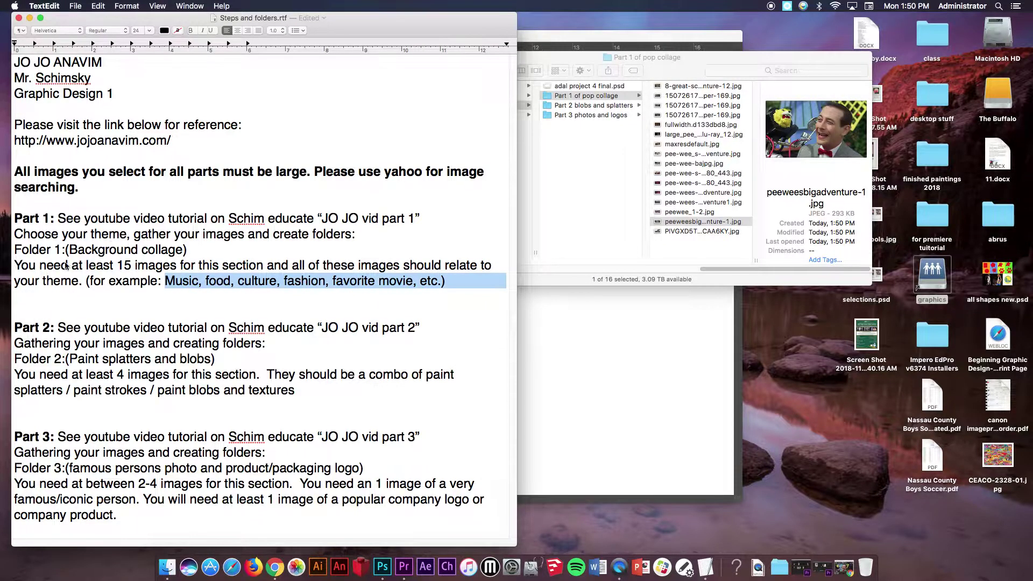
pyautogui.moveTo(23, 267); pyautogui.dragTo(86, 280)
pyautogui.click(126, 245)
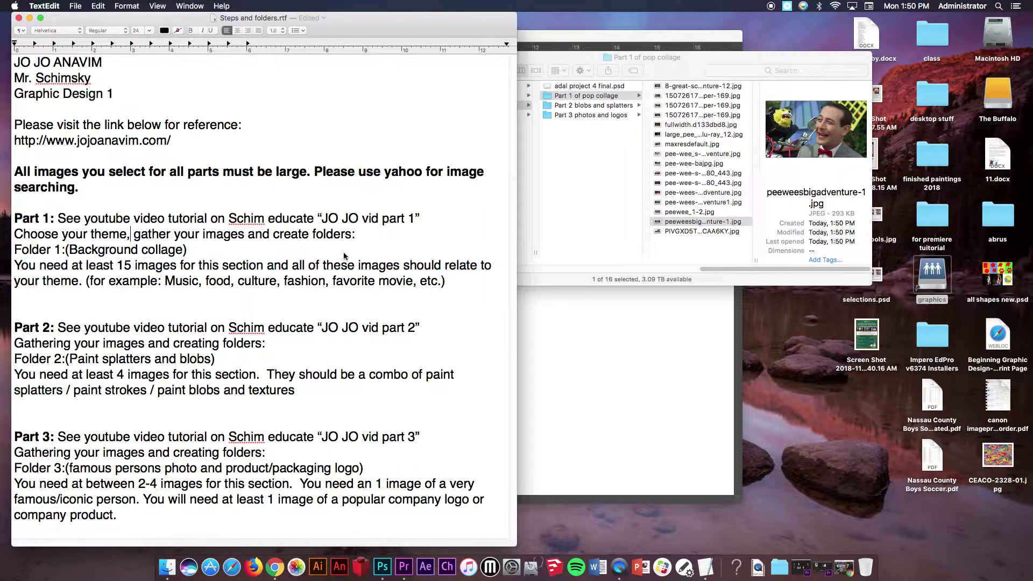
pyautogui.click(700, 243)
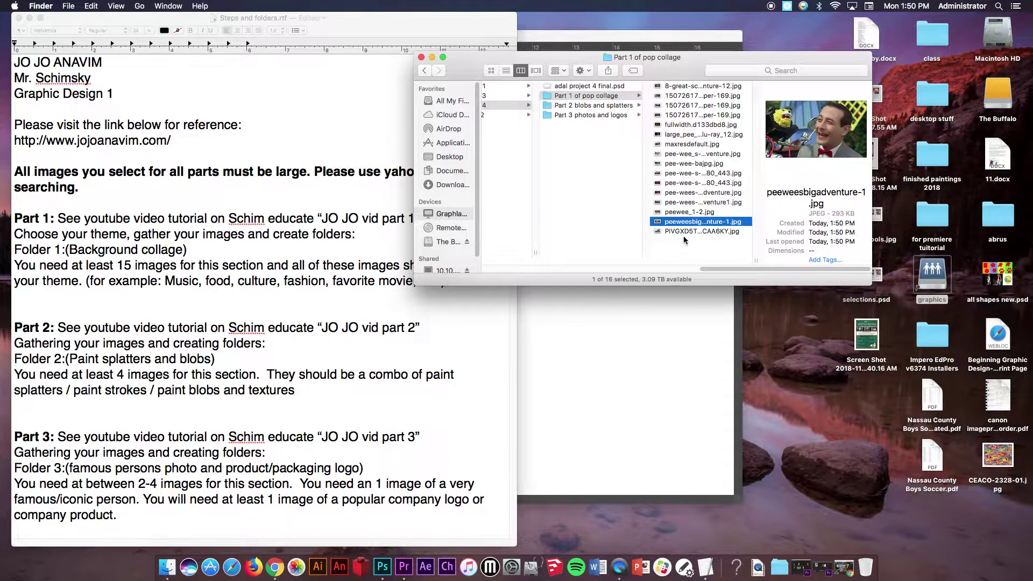
# Switch to Chrome, try to save the Pee-wee lion-head image again as peeweesbigadventure-1.jpg in "Part 1 of pop collage", and minimize the browser.
pyautogui.click(275, 566)
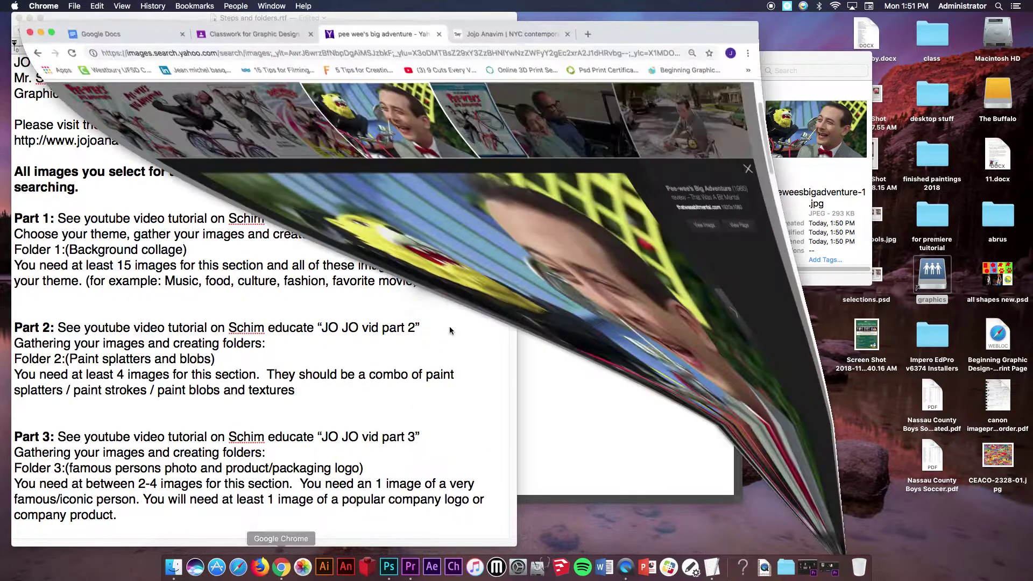
pyautogui.moveTo(457, 392); pyautogui.dragTo(694, 331)
pyautogui.rightClick(418, 374)
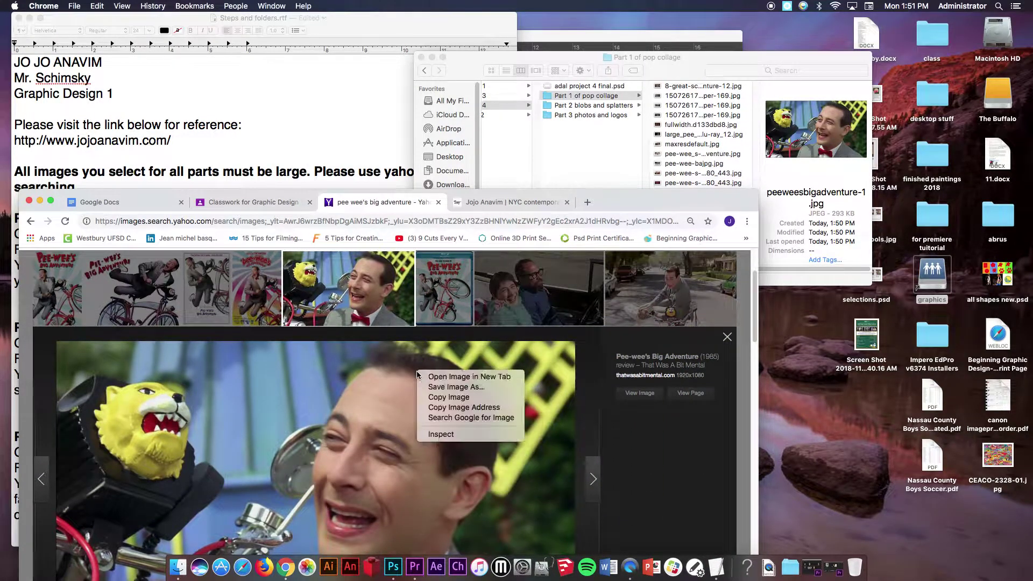
pyautogui.click(445, 392)
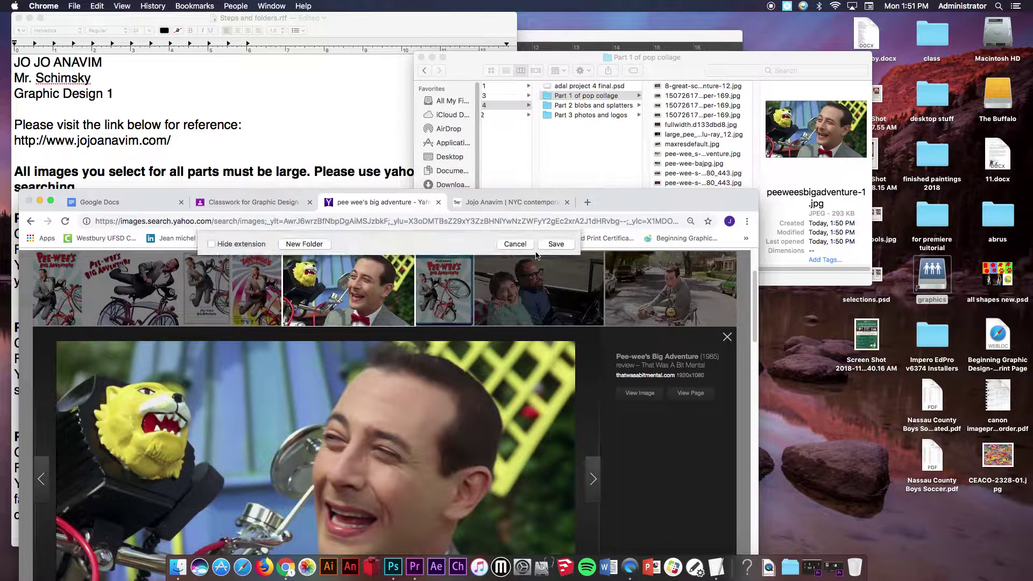
pyautogui.click(372, 293)
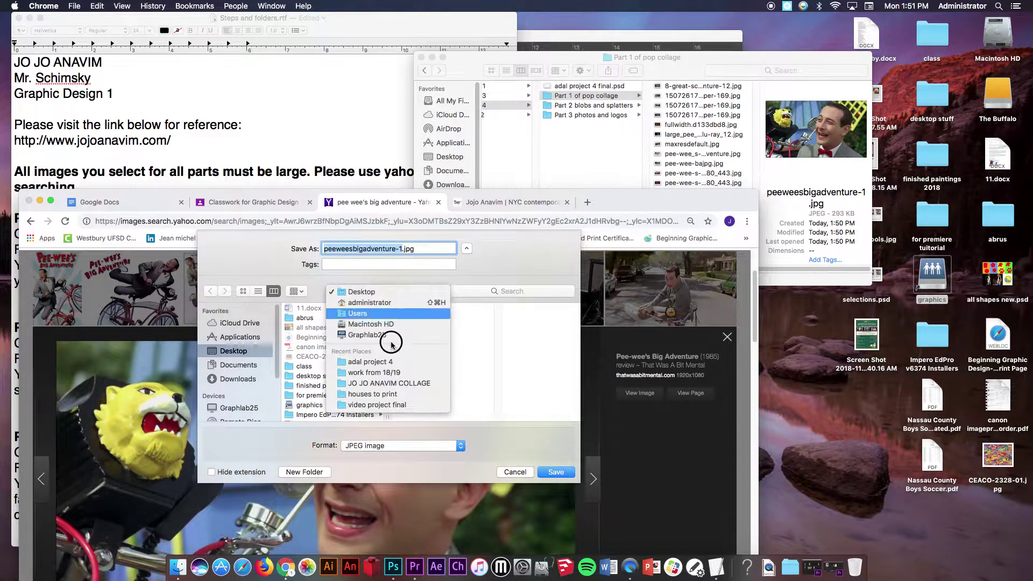
pyautogui.click(388, 369)
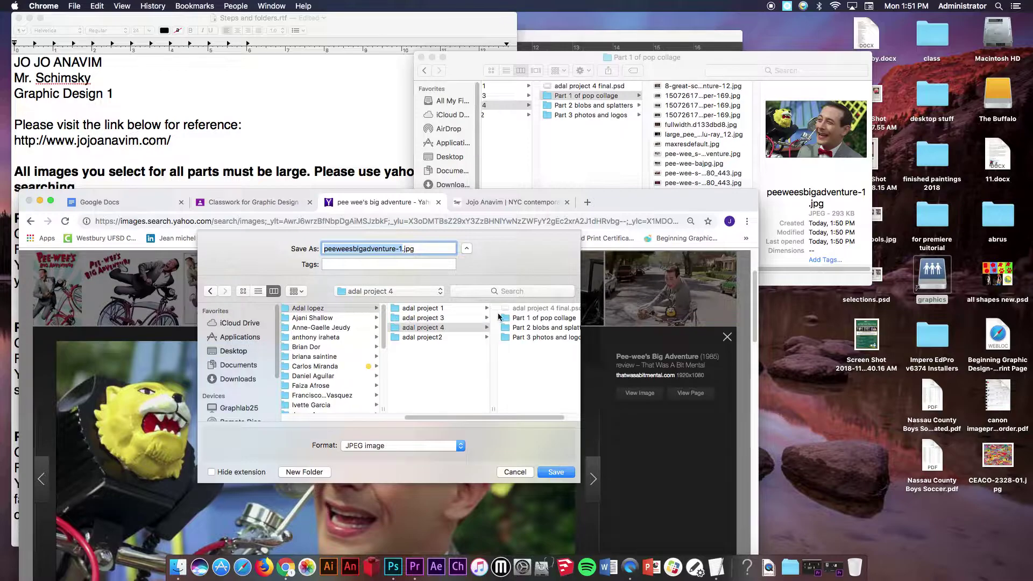
pyautogui.click(532, 318)
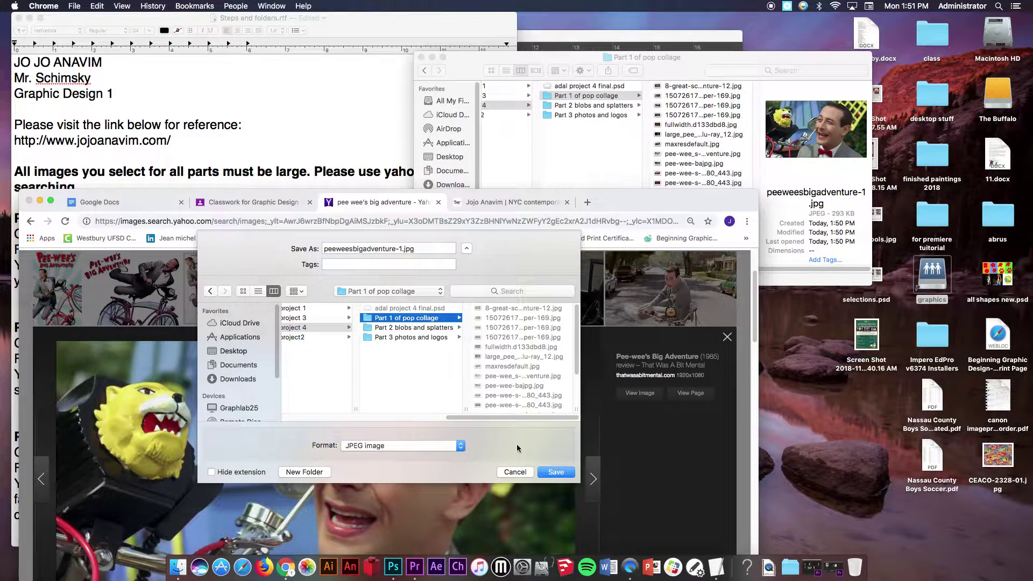
pyautogui.click(554, 472)
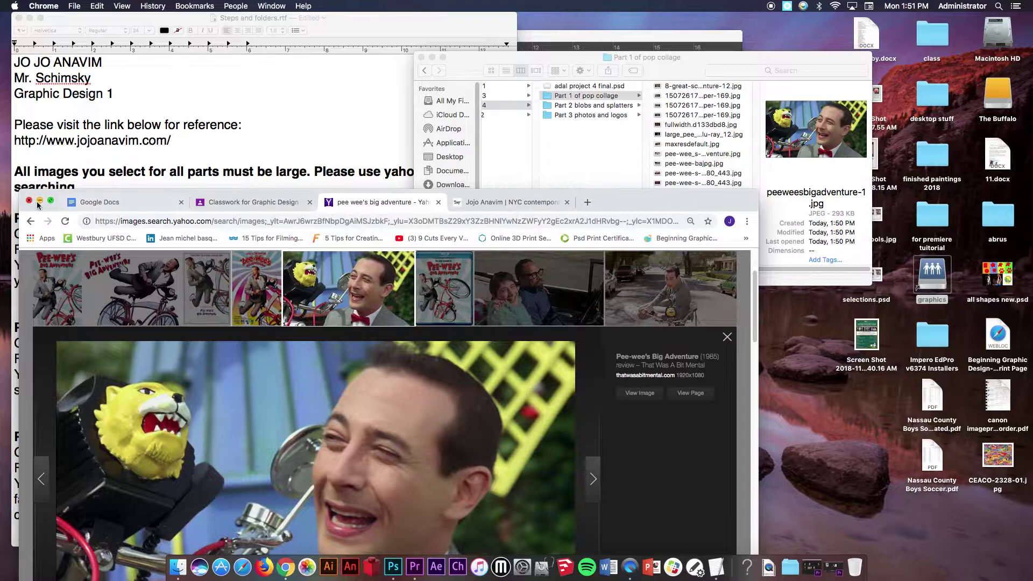
pyautogui.click(51, 200)
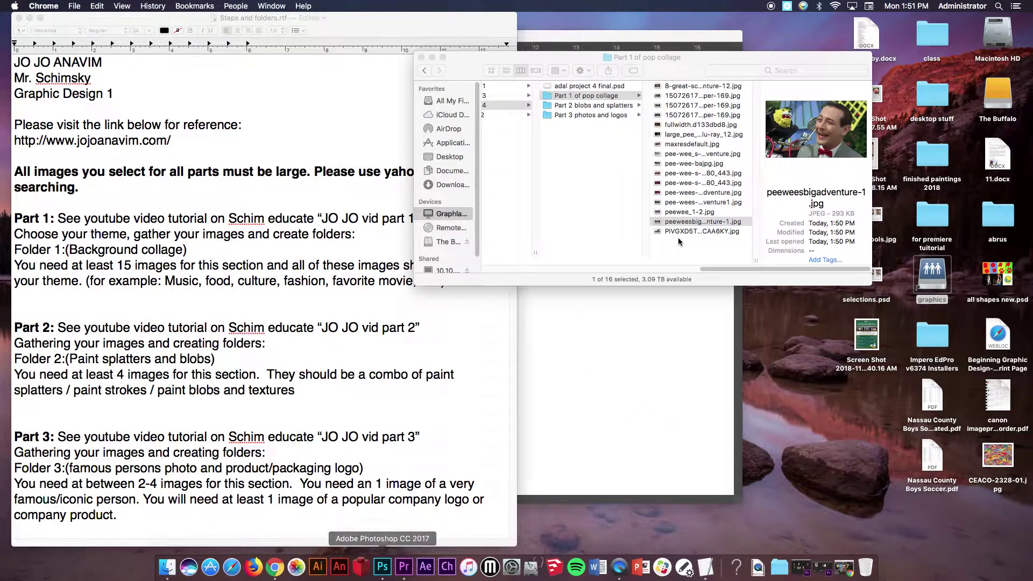
# Bring up adal project 4 final.psd in Photoshop, place the 8-great-scenes biker handshake image from the Part 1 folder, and rasterize its layer.
pyautogui.doubleClick(582, 86)
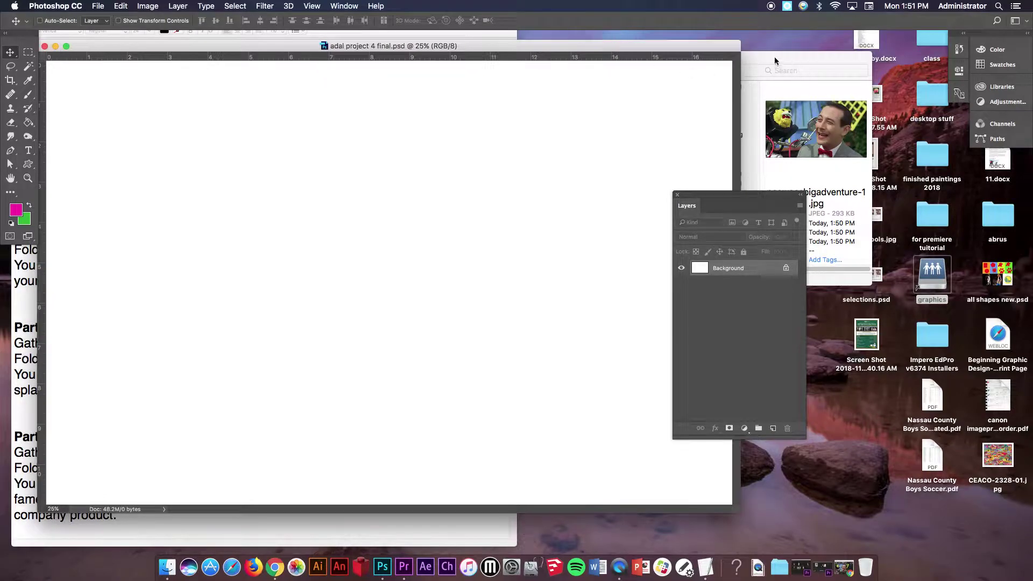
pyautogui.click(774, 58)
pyautogui.moveTo(677, 63); pyautogui.dragTo(260, 277)
pyautogui.click(813, 109)
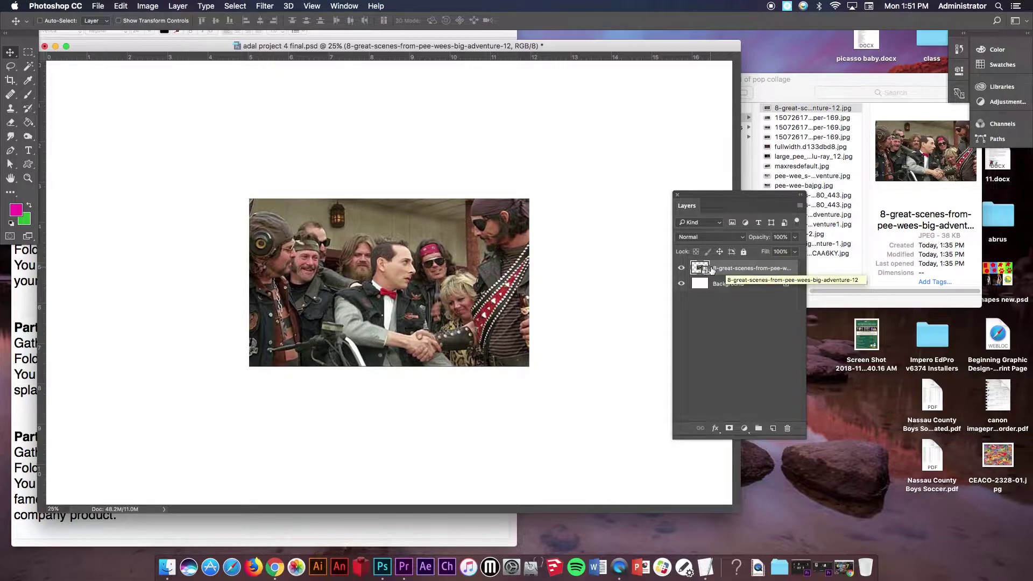
pyautogui.rightClick(721, 269)
pyautogui.click(768, 257)
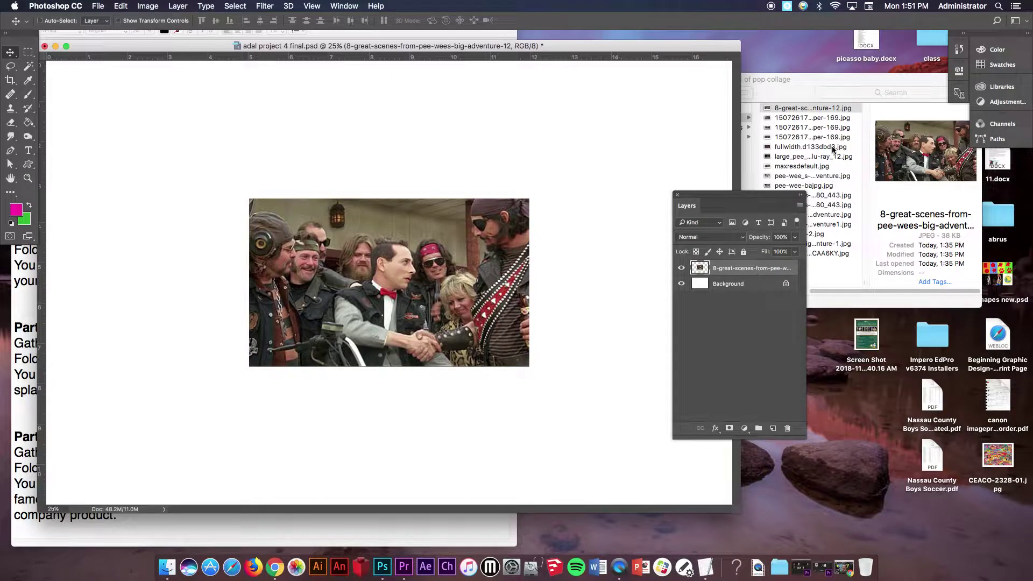
pyautogui.click(822, 138)
pyautogui.click(813, 118)
pyautogui.moveTo(812, 118); pyautogui.dragTo(357, 152)
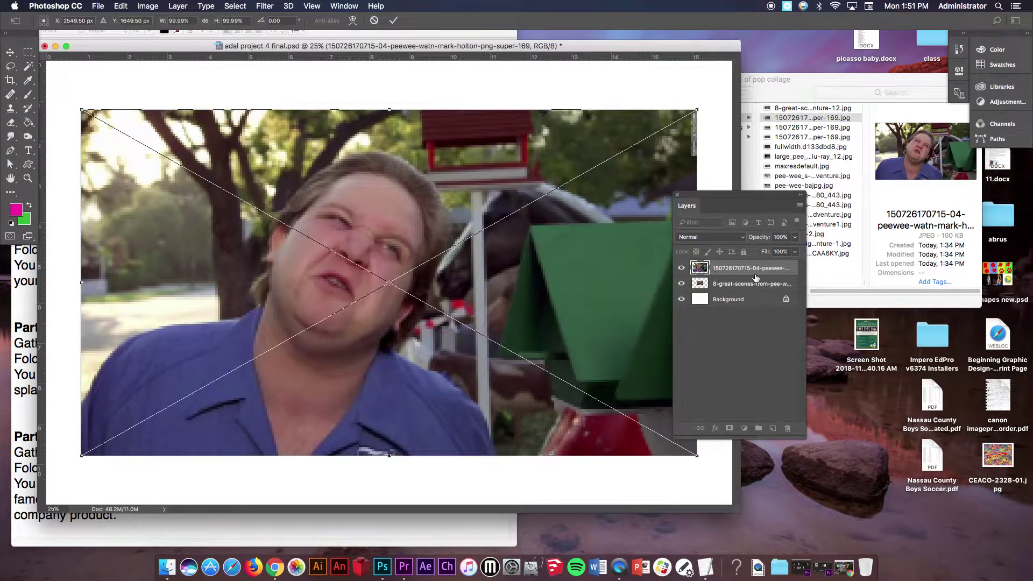
pyautogui.click(394, 20)
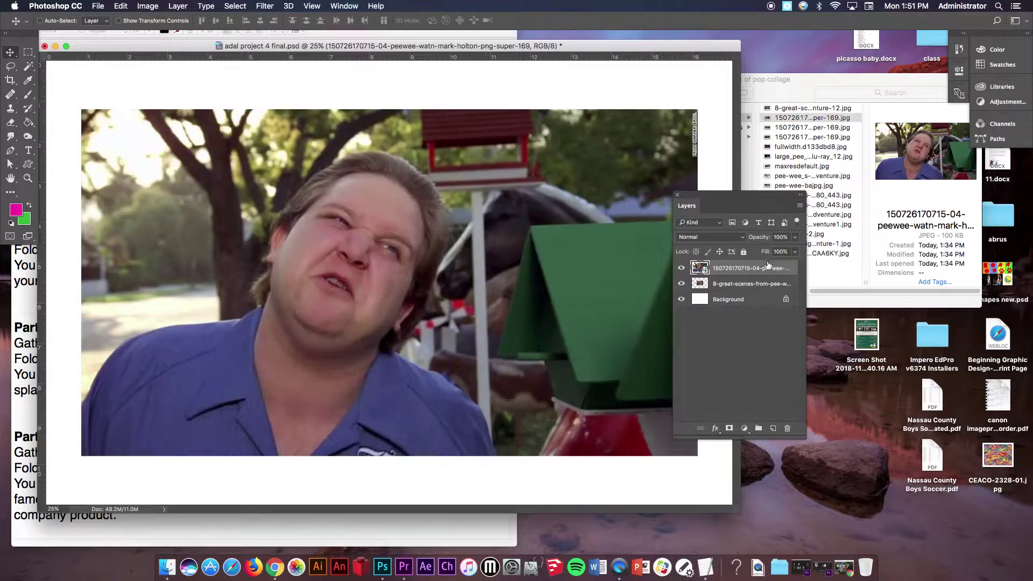
pyautogui.rightClick(755, 273)
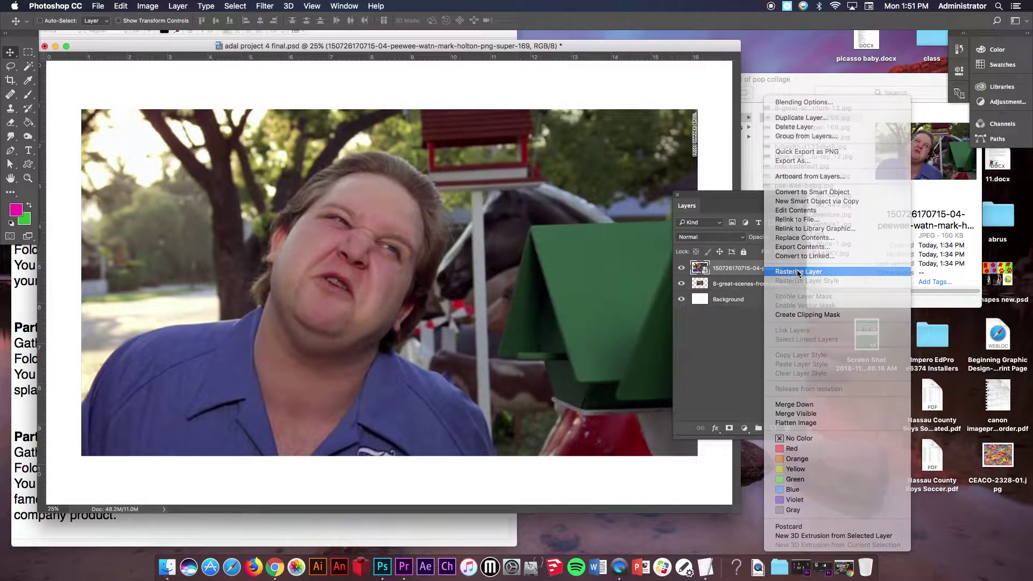
pyautogui.click(823, 270)
pyautogui.click(816, 127)
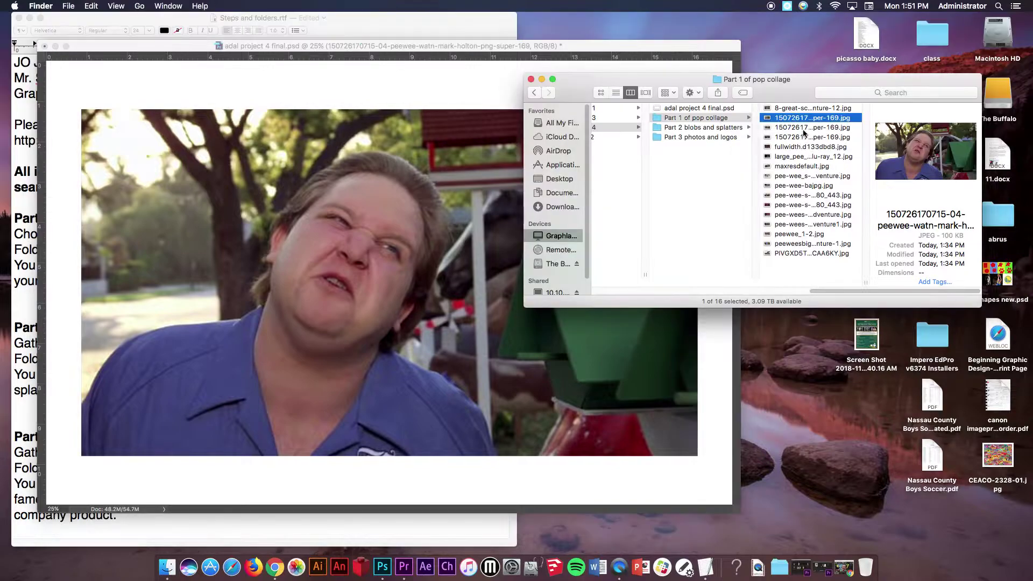
pyautogui.rightClick(816, 129)
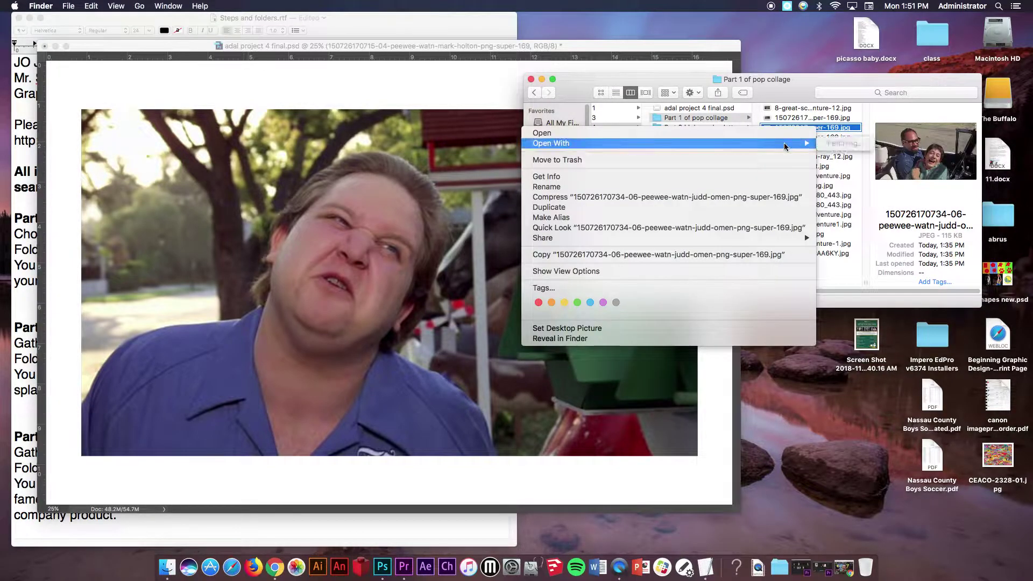
pyautogui.moveTo(598, 143)
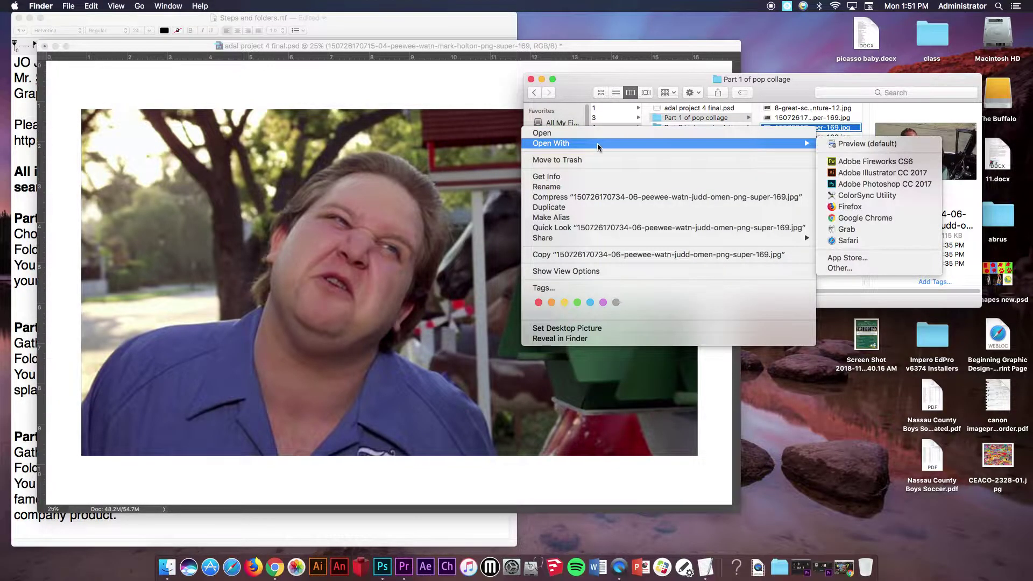
pyautogui.click(839, 184)
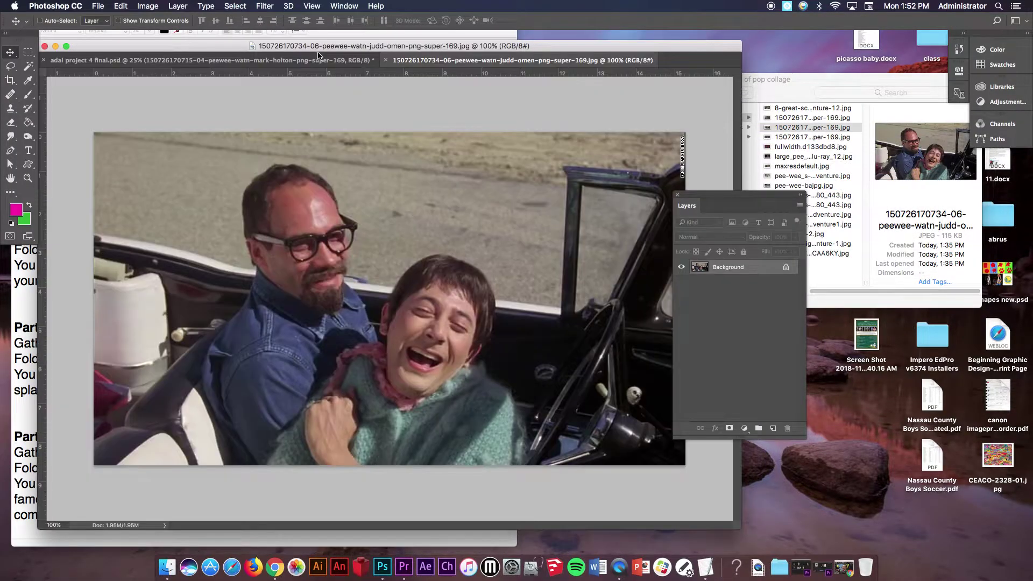
pyautogui.moveTo(411, 61); pyautogui.dragTo(576, 169)
pyautogui.moveTo(618, 288); pyautogui.dragTo(377, 262)
pyautogui.click(765, 159)
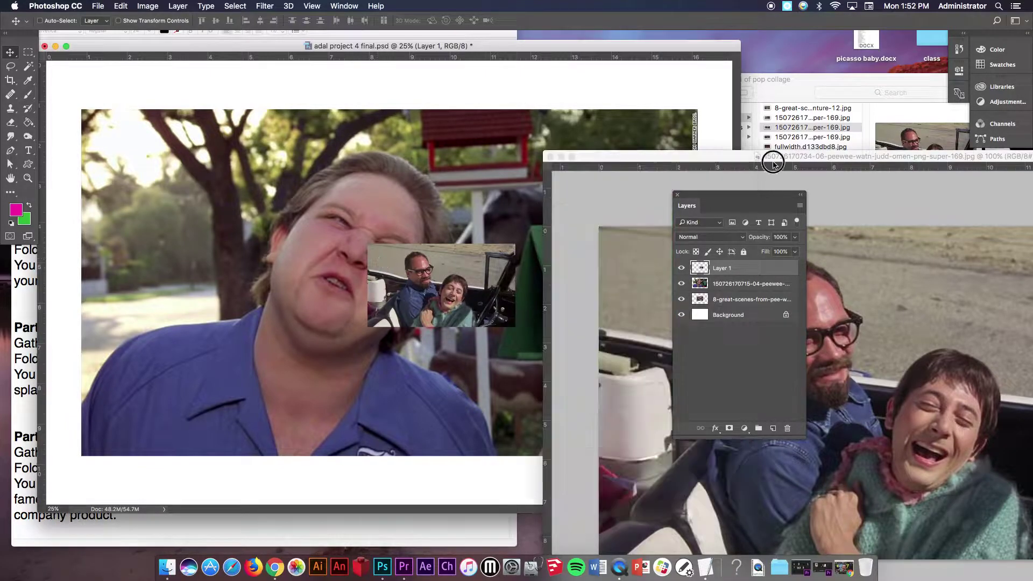
pyautogui.click(550, 156)
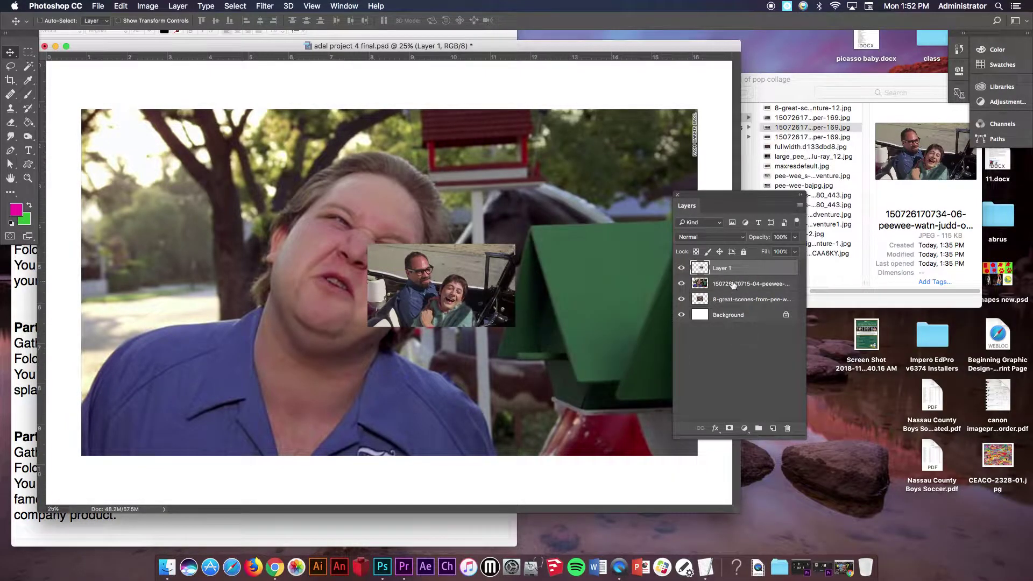
# Hide the convertible and blue-shirt image layers, and move the biker handshake image toward the canvas's lower left.
pyautogui.moveTo(681, 268); pyautogui.dragTo(681, 284)
pyautogui.click(747, 303)
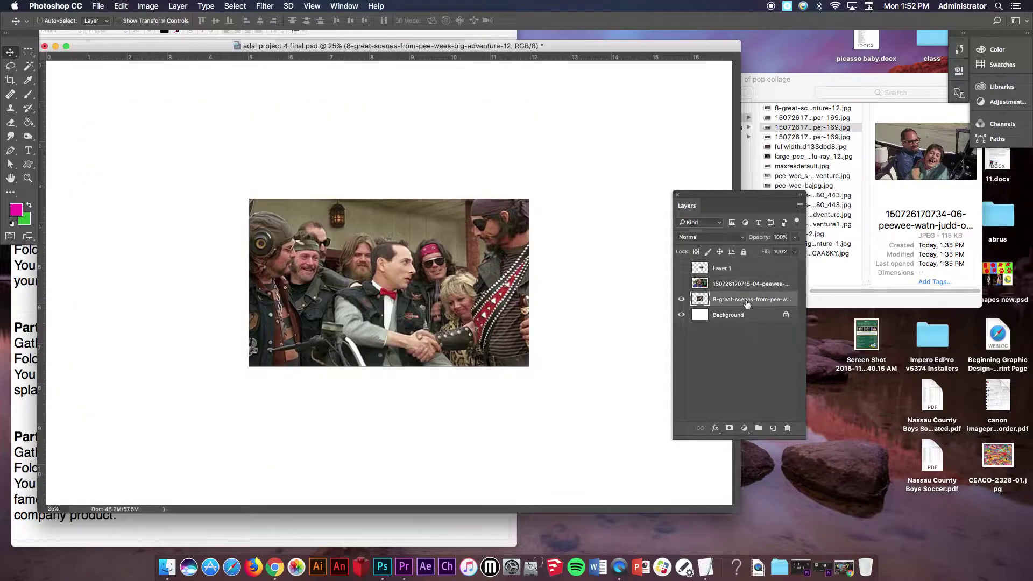
pyautogui.moveTo(456, 266); pyautogui.dragTo(390, 246)
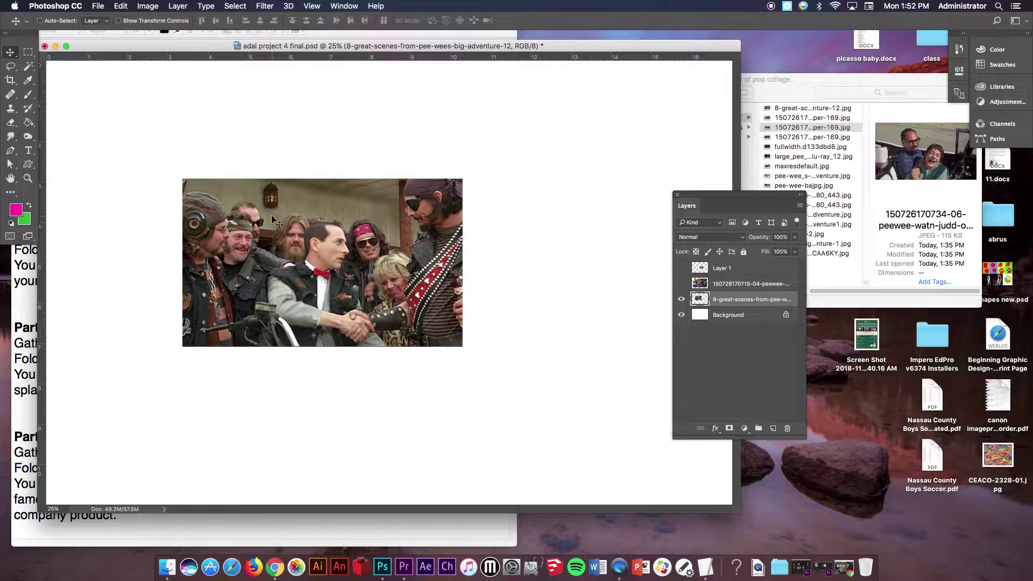
pyautogui.moveTo(265, 210); pyautogui.dragTo(265, 214)
pyautogui.click(22, 55)
pyautogui.click(16, 55)
pyautogui.moveTo(261, 244); pyautogui.dragTo(205, 316)
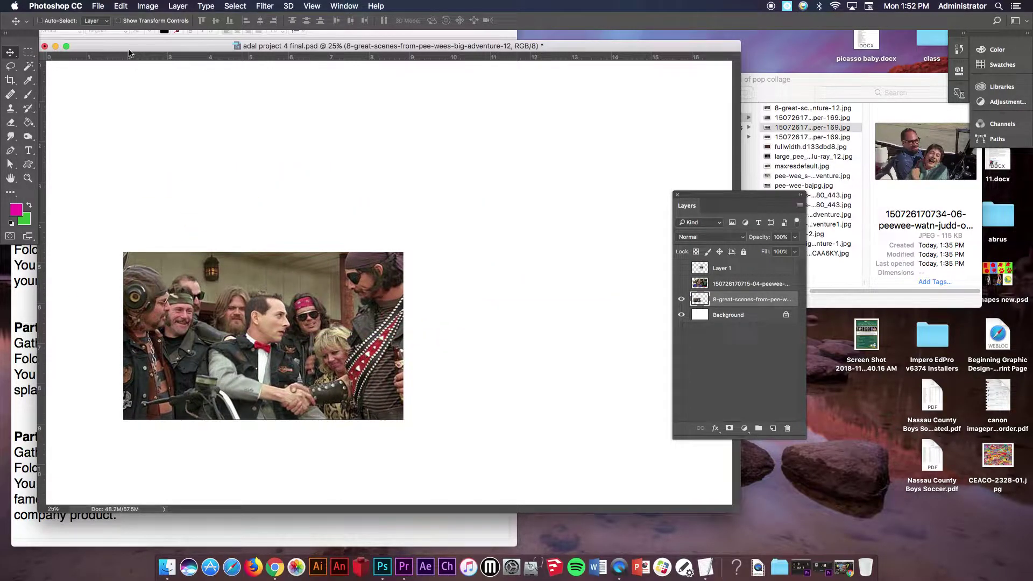
# Free-transform the biker handshake image to about 96% size, rotate it about -17.6°, and place it in the canvas's lower-left corner.
pyautogui.click(121, 6)
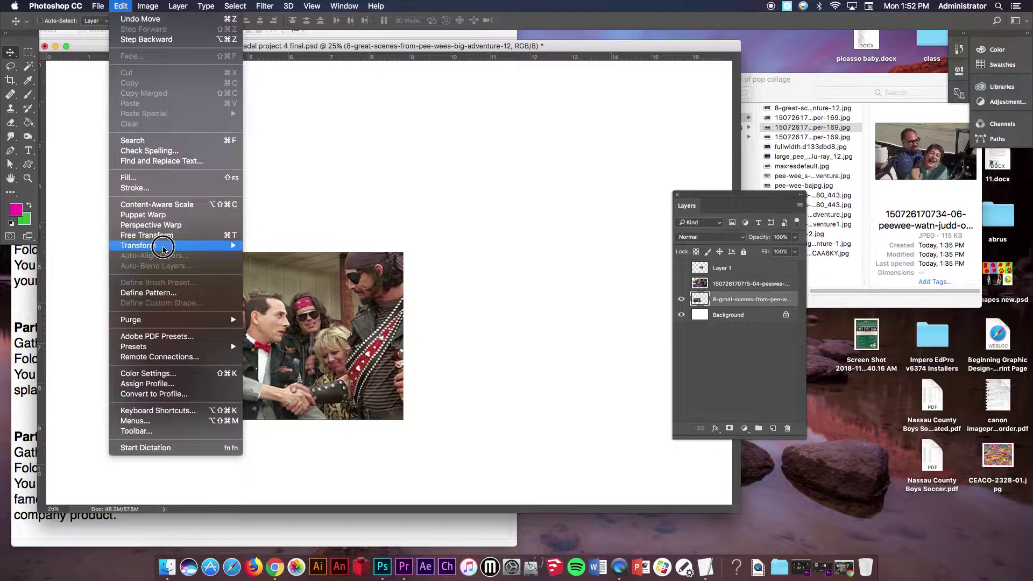
pyautogui.click(177, 239)
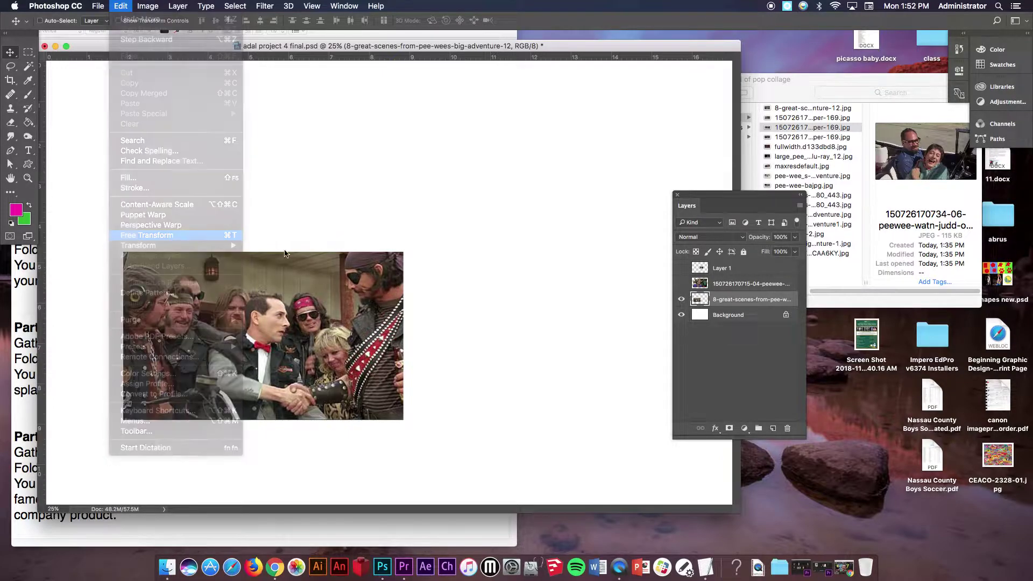
pyautogui.moveTo(404, 251); pyautogui.dragTo(356, 213)
pyautogui.moveTo(297, 285); pyautogui.dragTo(206, 371)
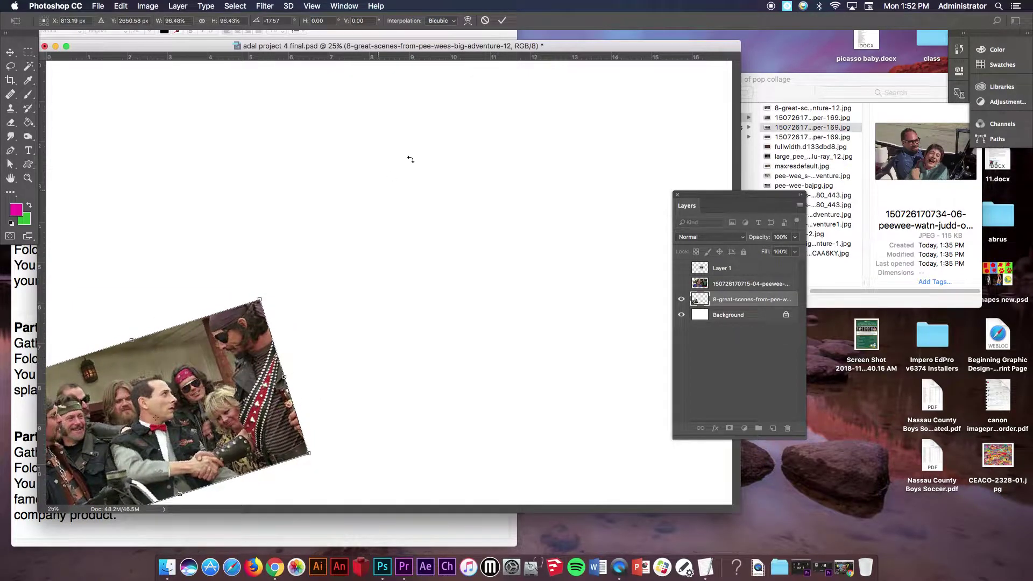
pyautogui.click(502, 20)
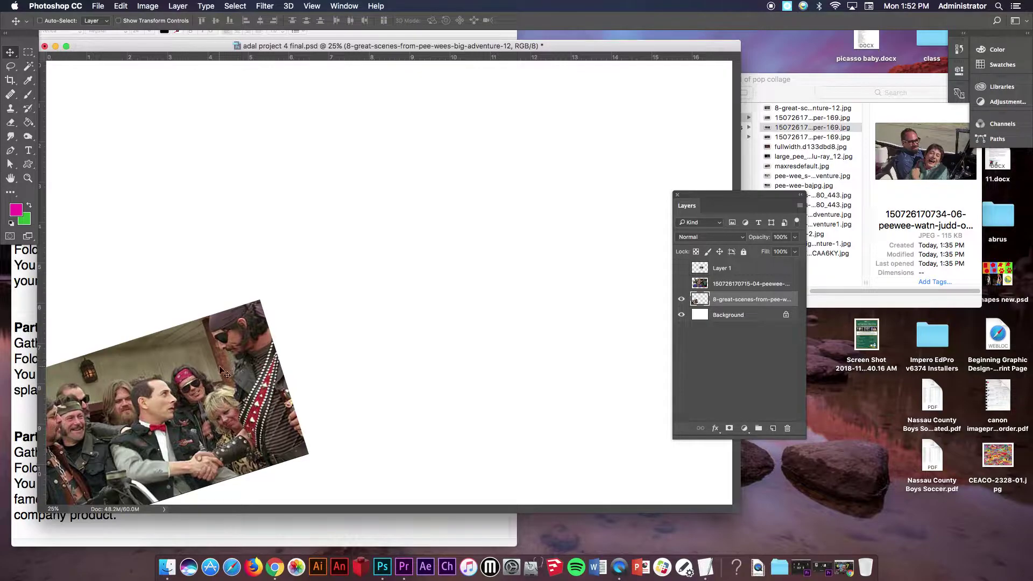
# Select the background between the eye-patch biker and the red-bandana biker with the Magnetic Lasso, delete it, and deselect.
pyautogui.click(29, 69)
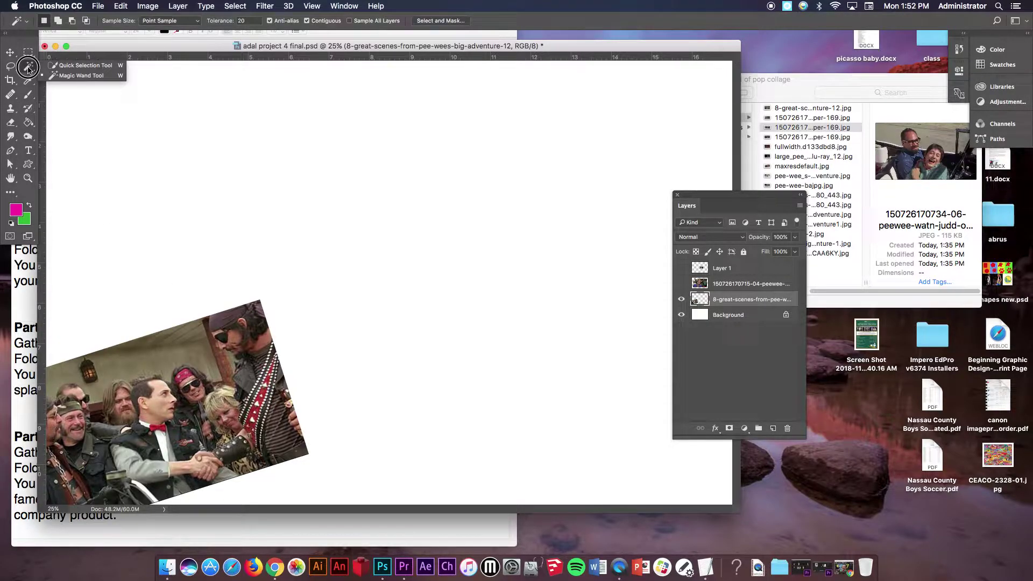
pyautogui.moveTo(11, 66); pyautogui.dragTo(59, 87)
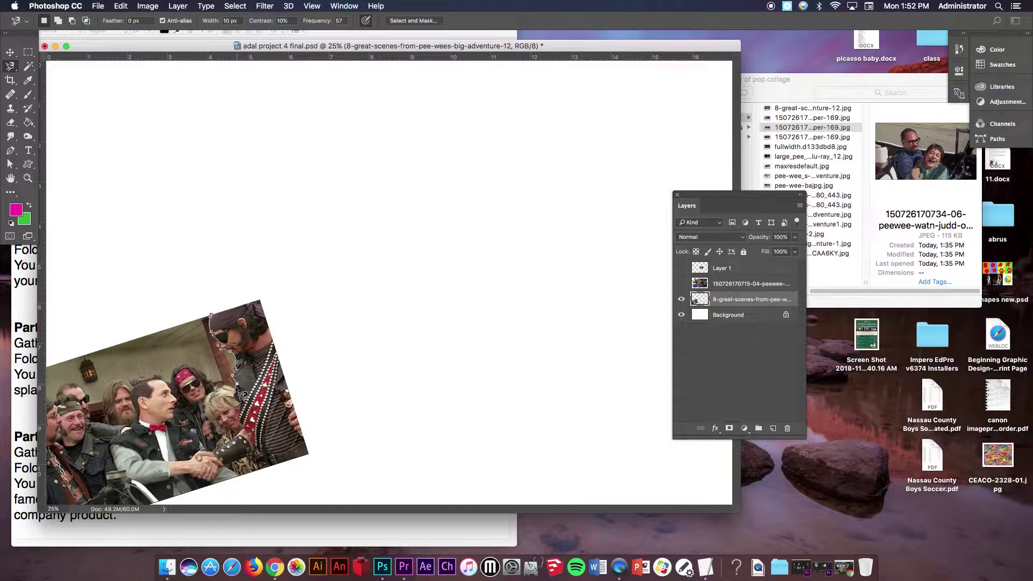
pyautogui.click(220, 385)
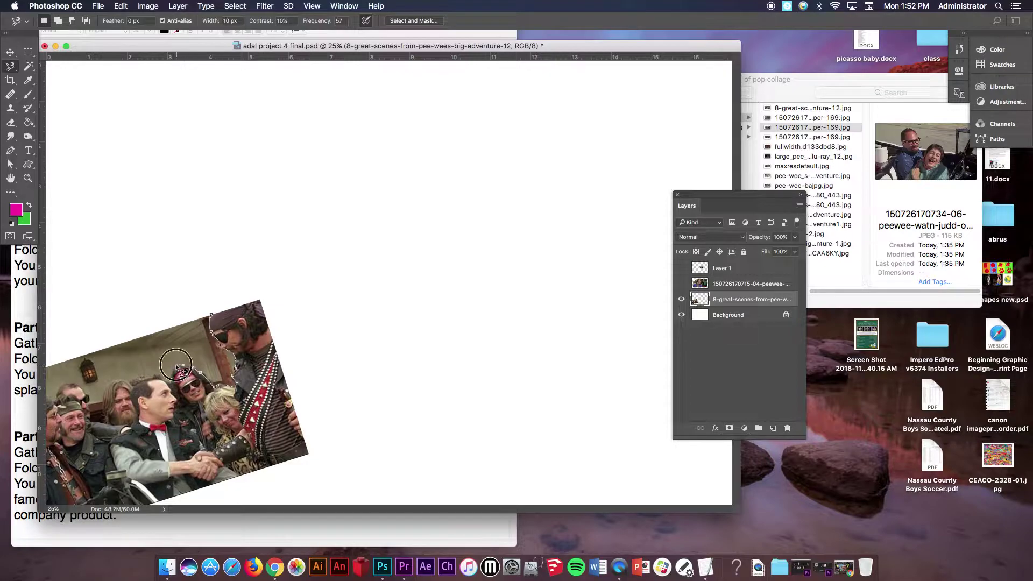
pyautogui.doubleClick(197, 299)
pyautogui.press('BackSpace')
pyautogui.press('super+d')
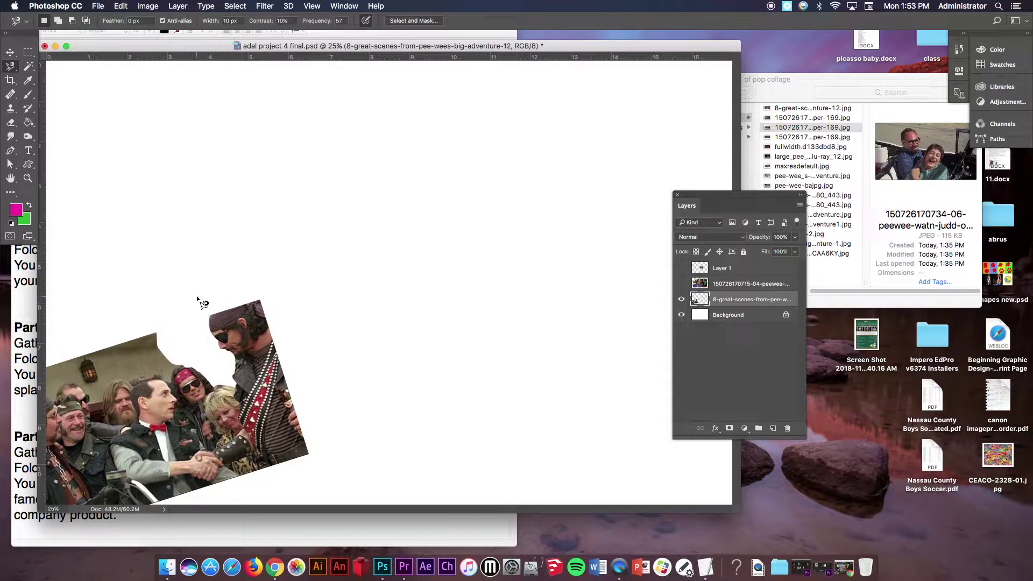
pyautogui.scroll(5, 161, 361)
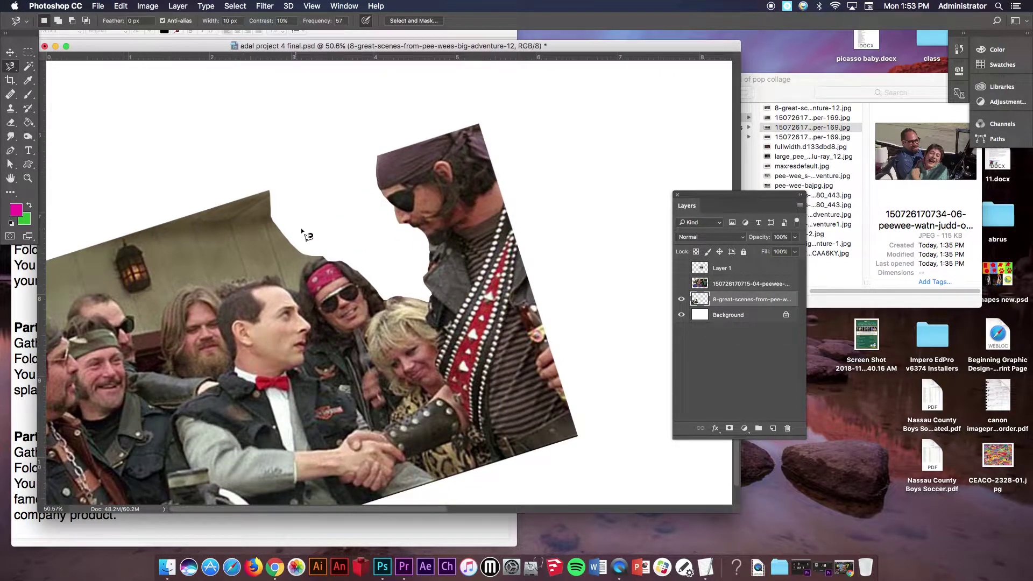
# Select the wall background above the long-haired biker and the red-bow-tie man with the Lasso tool, delete it, and deselect.
pyautogui.moveTo(14, 70); pyautogui.dragTo(69, 68)
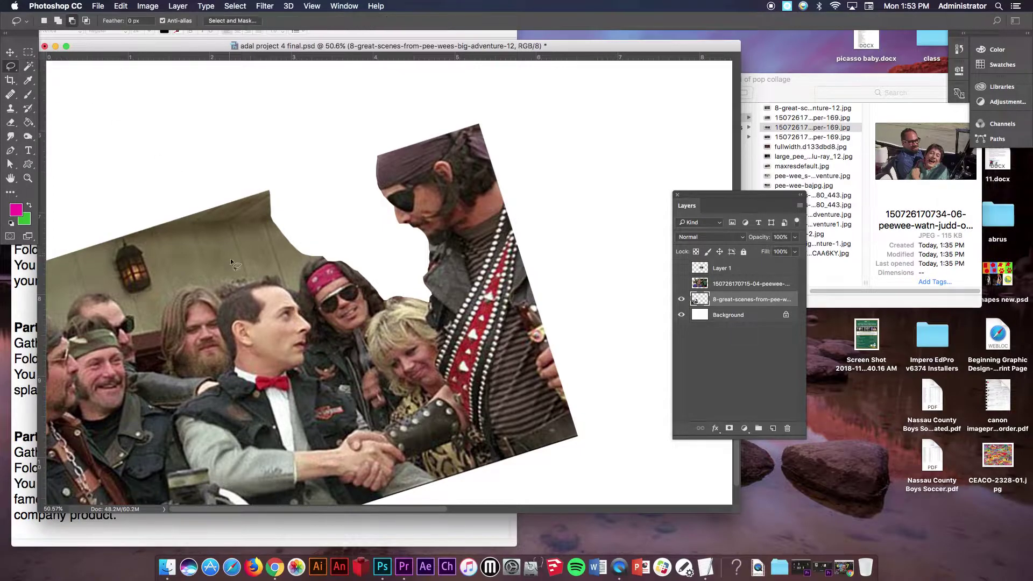
pyautogui.moveTo(234, 286)
pyautogui.mouseDown()
pyautogui.moveTo(270, 278)
pyautogui.moveTo(298, 294)
pyautogui.moveTo(324, 257)
pyautogui.moveTo(319, 194)
pyautogui.moveTo(215, 169)
pyautogui.moveTo(217, 281)
pyautogui.moveTo(244, 286)
pyautogui.moveTo(222, 296)
pyautogui.moveTo(194, 288)
pyautogui.moveTo(167, 304)
pyautogui.moveTo(161, 340)
pyautogui.moveTo(177, 377)
pyautogui.moveTo(134, 368)
pyautogui.moveTo(141, 314)
pyautogui.moveTo(104, 269)
pyautogui.moveTo(261, 160)
pyautogui.mouseUp()
pyautogui.press('Delete')
pyautogui.press('super+d')
pyautogui.press('BackSpace')
pyautogui.press('super+d')
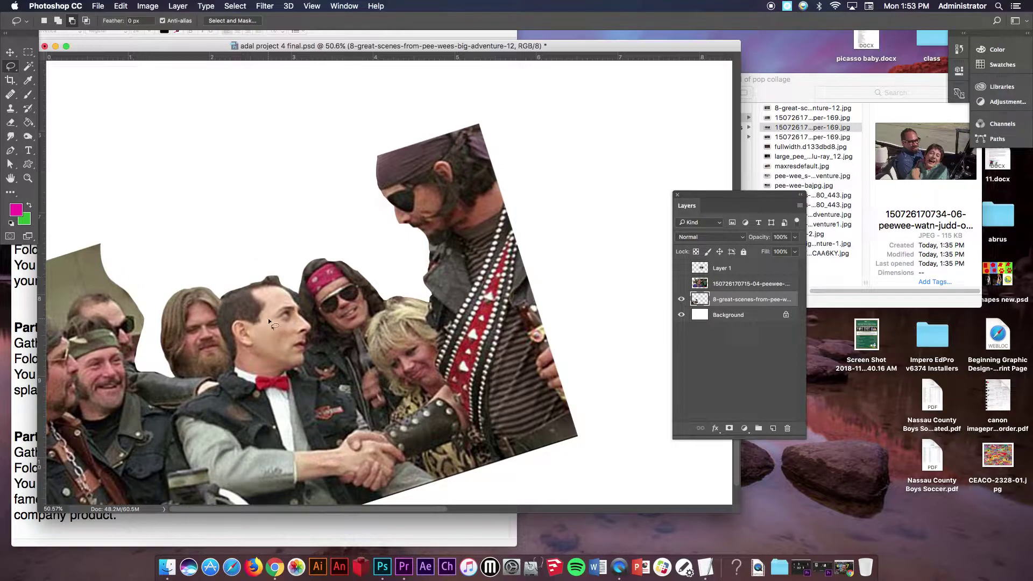
# Lasso the remaining wall background around the bikers at the image's left edge and delete it.
pyautogui.click(131, 342)
pyautogui.moveTo(129, 335)
pyautogui.mouseDown()
pyautogui.moveTo(113, 296)
pyautogui.moveTo(86, 294)
pyautogui.moveTo(62, 334)
pyautogui.moveTo(39, 299)
pyautogui.moveTo(47, 240)
pyautogui.moveTo(84, 210)
pyautogui.moveTo(124, 214)
pyautogui.moveTo(144, 280)
pyautogui.moveTo(143, 360)
pyautogui.mouseUp()
pyautogui.press('Delete')
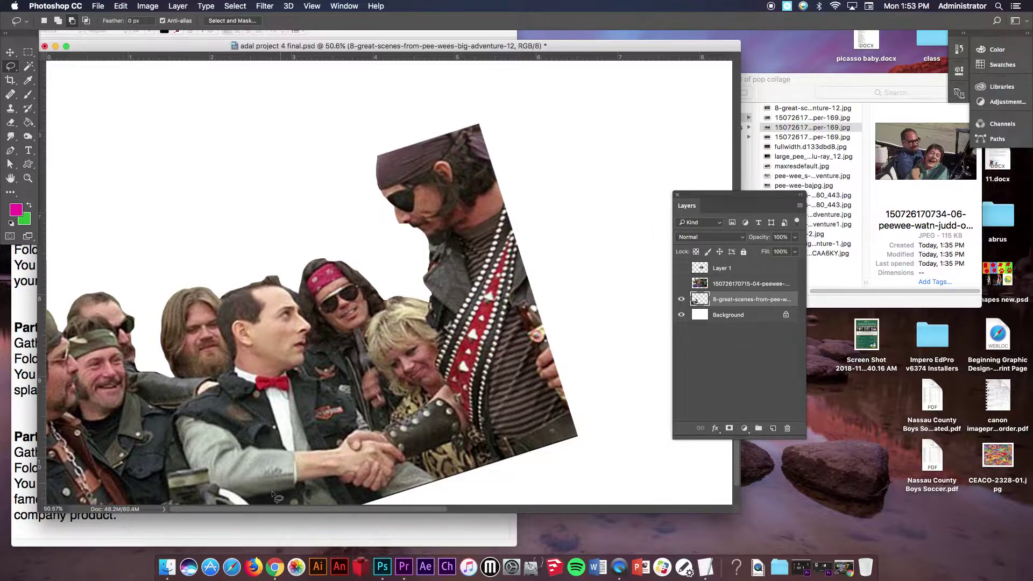
# Switch to Chrome and bring the search field of the Yahoo image results into view.
pyautogui.click(275, 568)
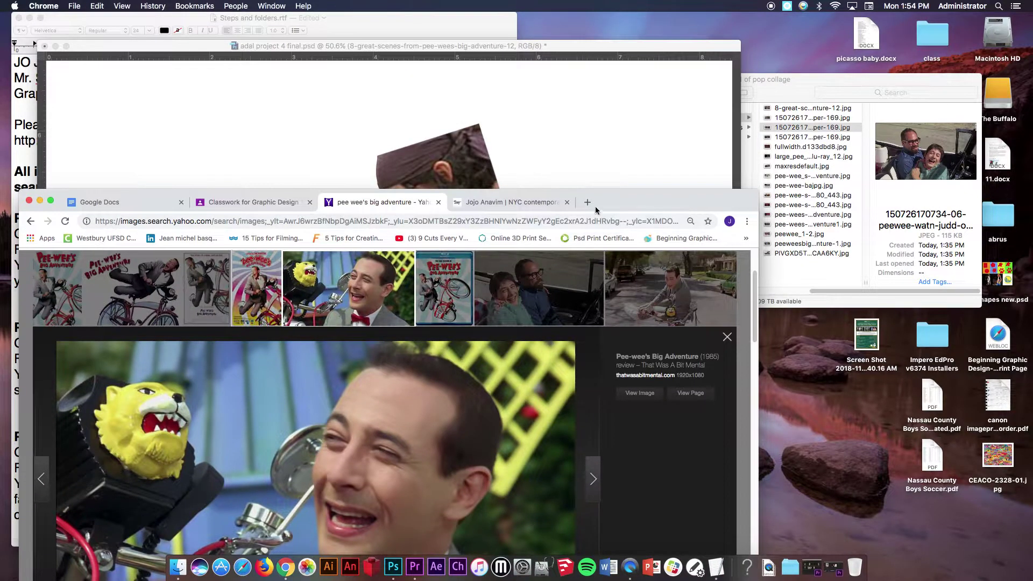
pyautogui.moveTo(649, 191); pyautogui.dragTo(751, 42)
pyautogui.scroll(5, 272, 152)
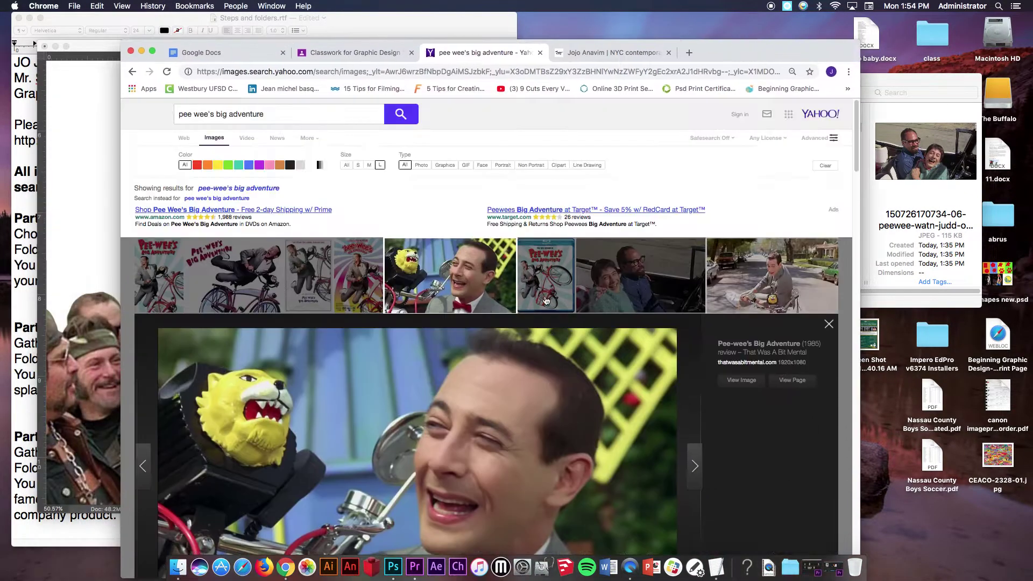
pyautogui.tripleClick(215, 113)
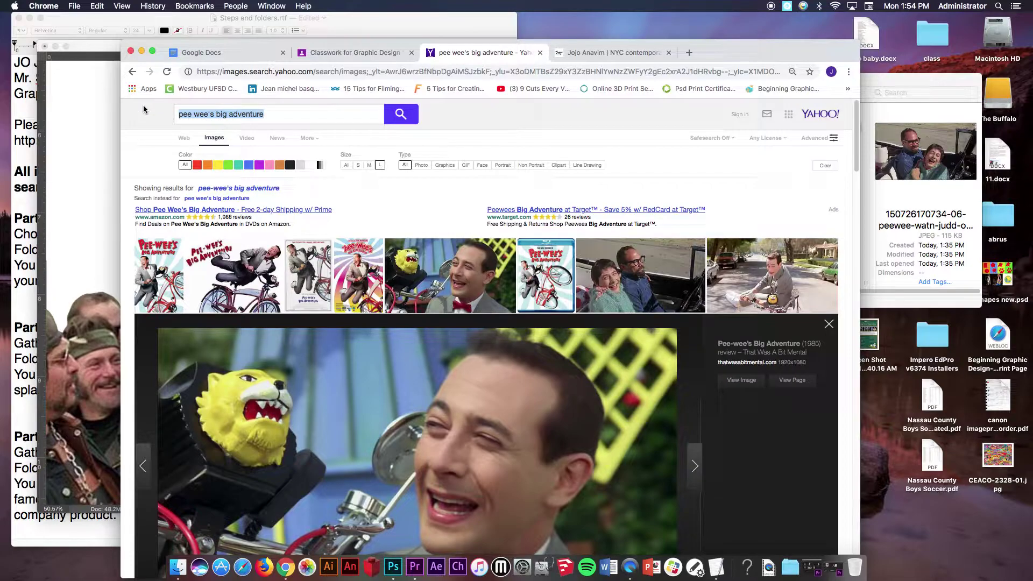
pyautogui.write('ripp')
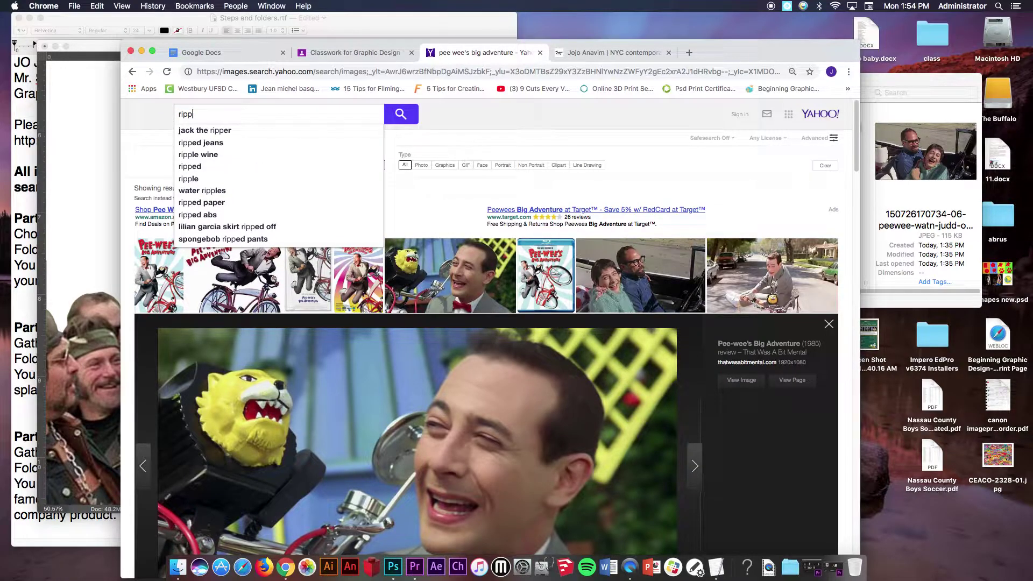
pyautogui.write('s')
pyautogui.press('Return')
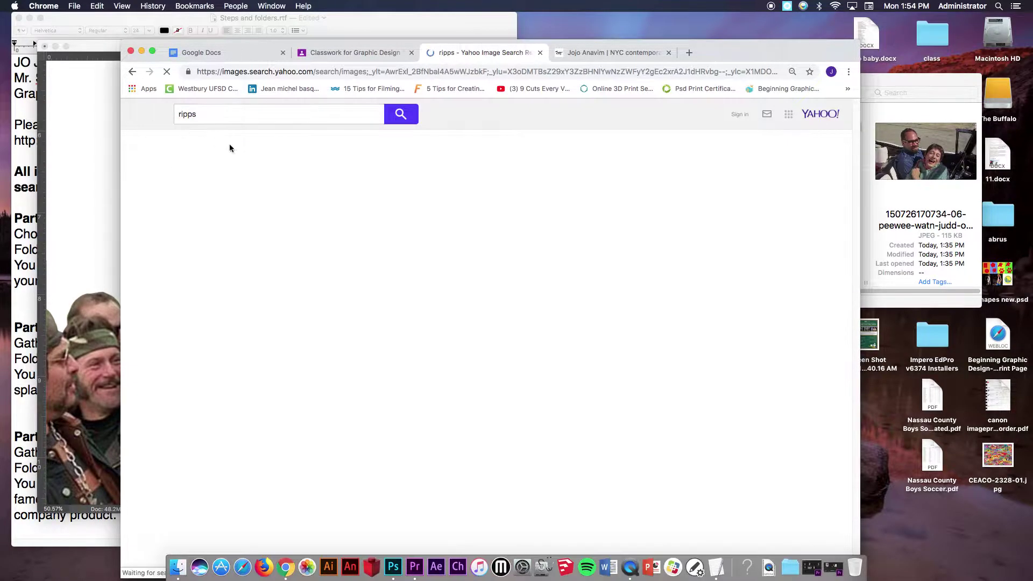
# Search Yahoo Images for "rip paper" and browse the results for a wide strip of torn paper.
pyautogui.moveTo(214, 108); pyautogui.dragTo(150, 110)
pyautogui.write('rip paper')
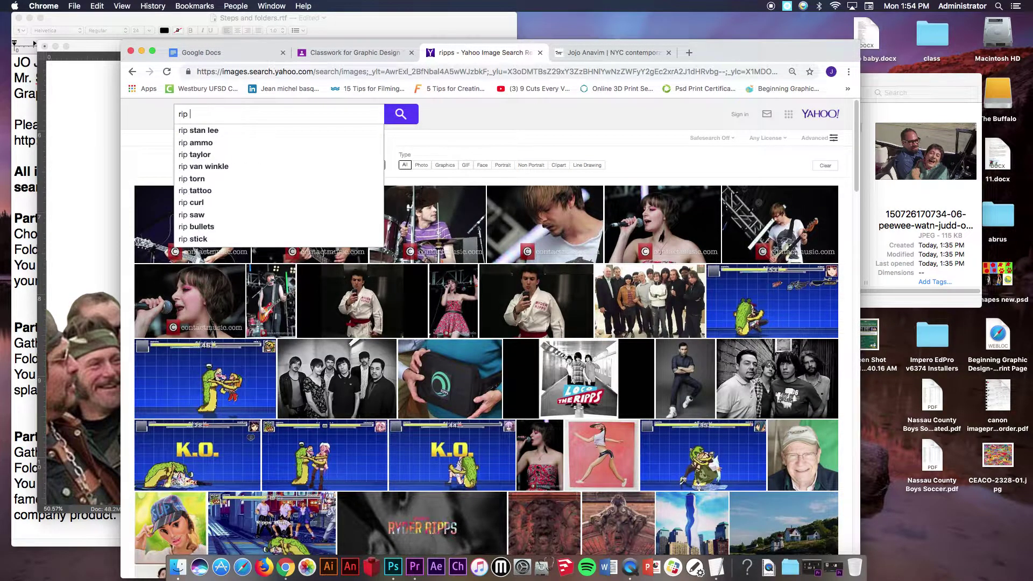
pyautogui.press('Return')
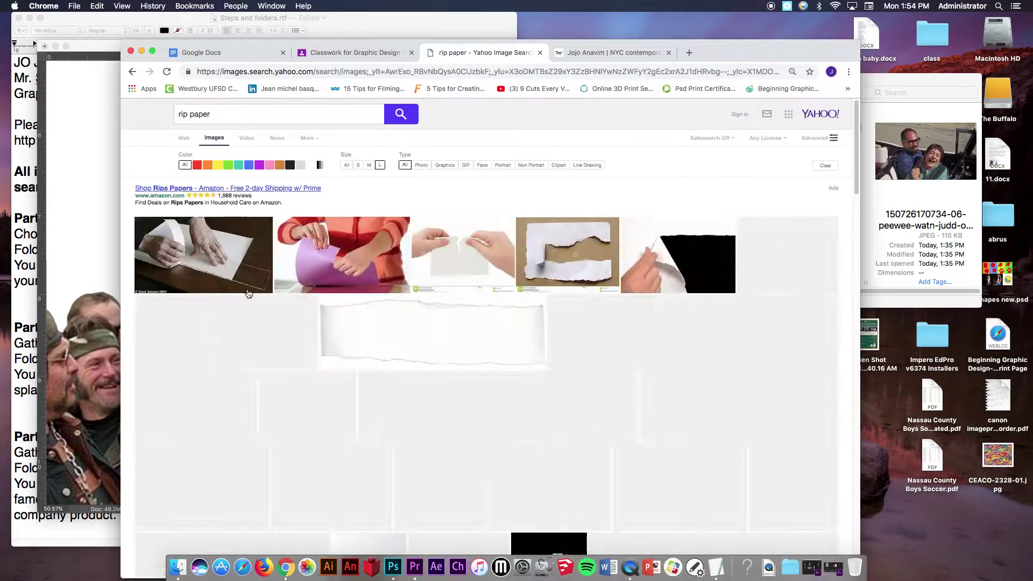
pyautogui.scroll(-5, 601, 392)
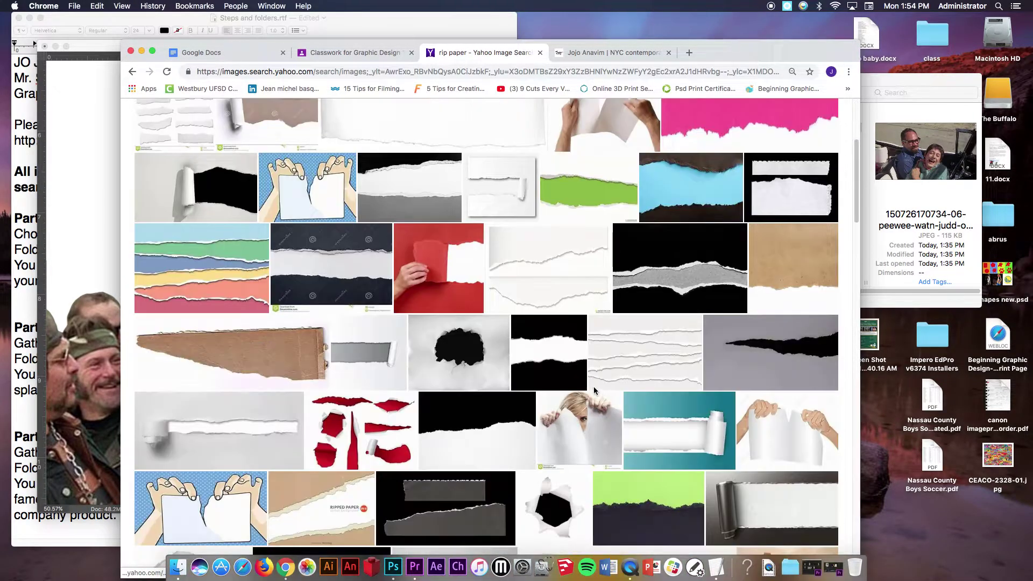
pyautogui.scroll(-3, 507, 381)
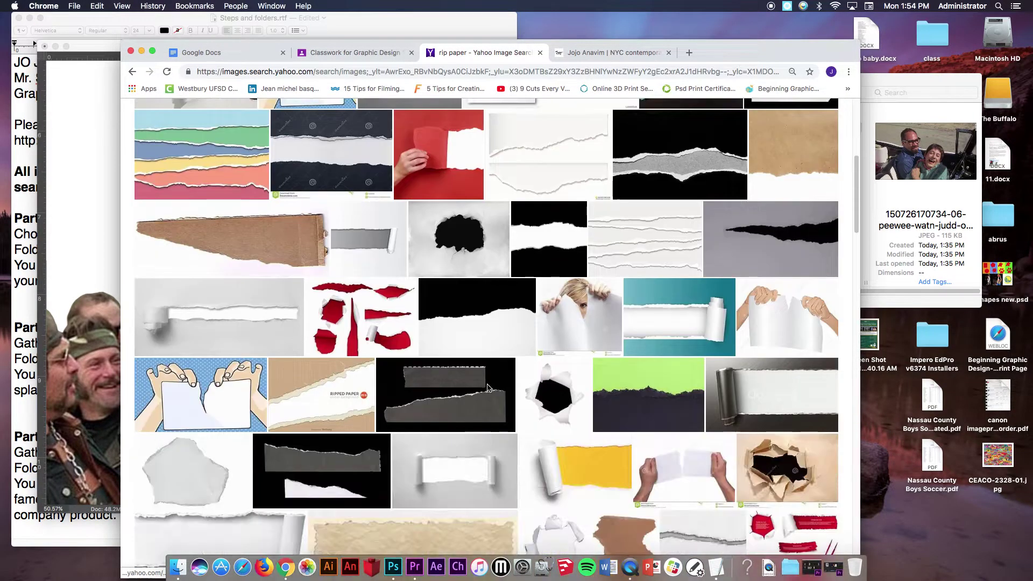
pyautogui.scroll(-2, 573, 386)
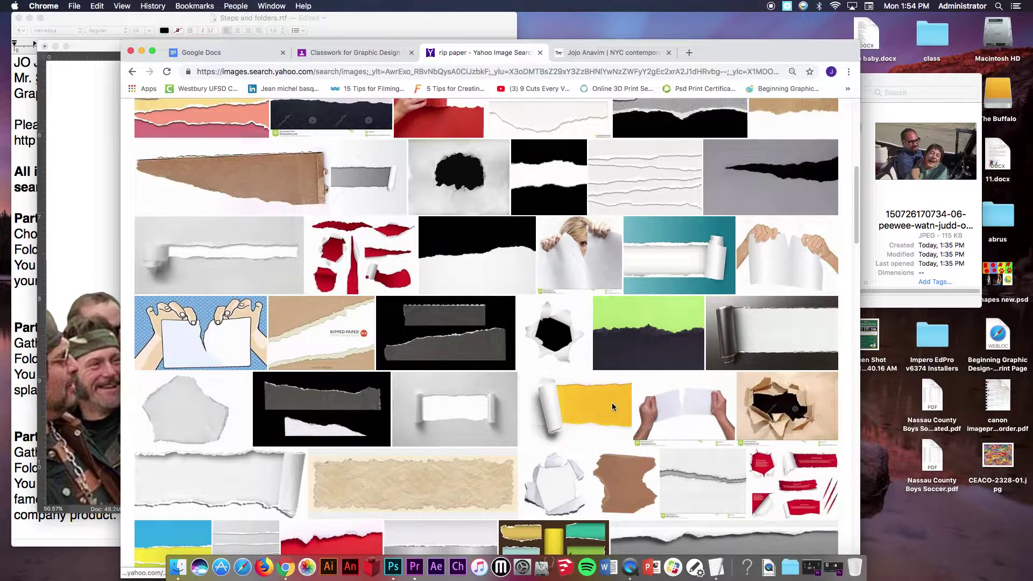
pyautogui.scroll(-2, 612, 402)
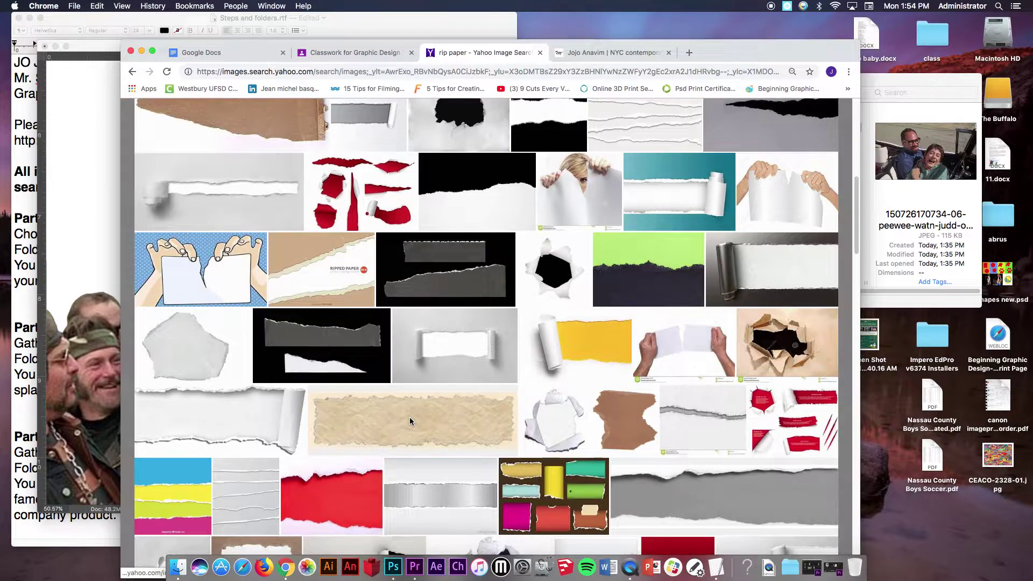
# Open the beige crumpled-parchment result and bring the image into the Photoshop collage as a new layer.
pyautogui.click(409, 420)
pyautogui.moveTo(599, 41); pyautogui.dragTo(793, 35)
pyautogui.moveTo(368, 218); pyautogui.dragTo(212, 224)
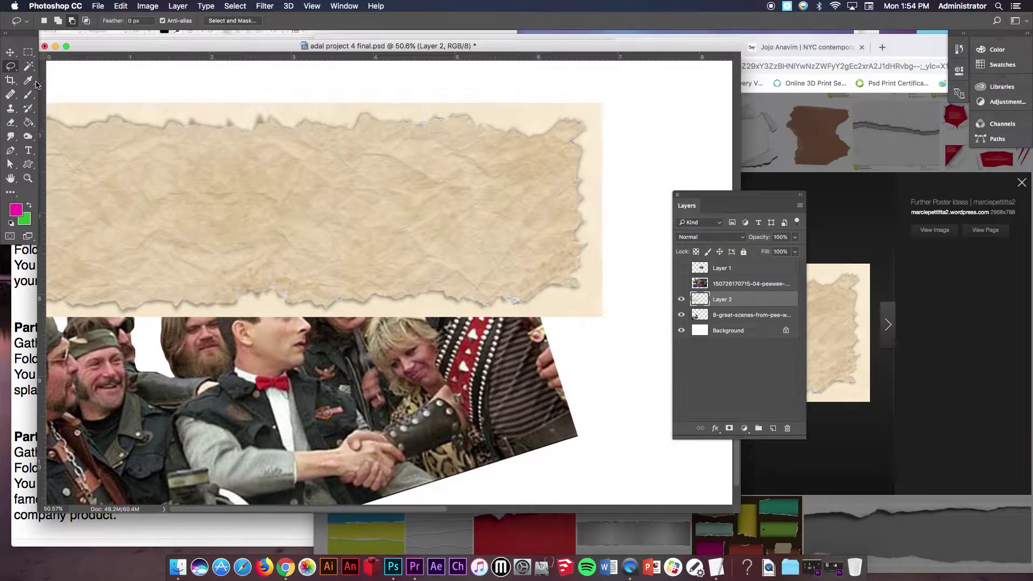
# Free-transform the parchment layer to about 92% and place it in the empty upper part of the canvas.
pyautogui.click(9, 51)
pyautogui.moveTo(231, 164); pyautogui.dragTo(350, 144)
pyautogui.press('super+t')
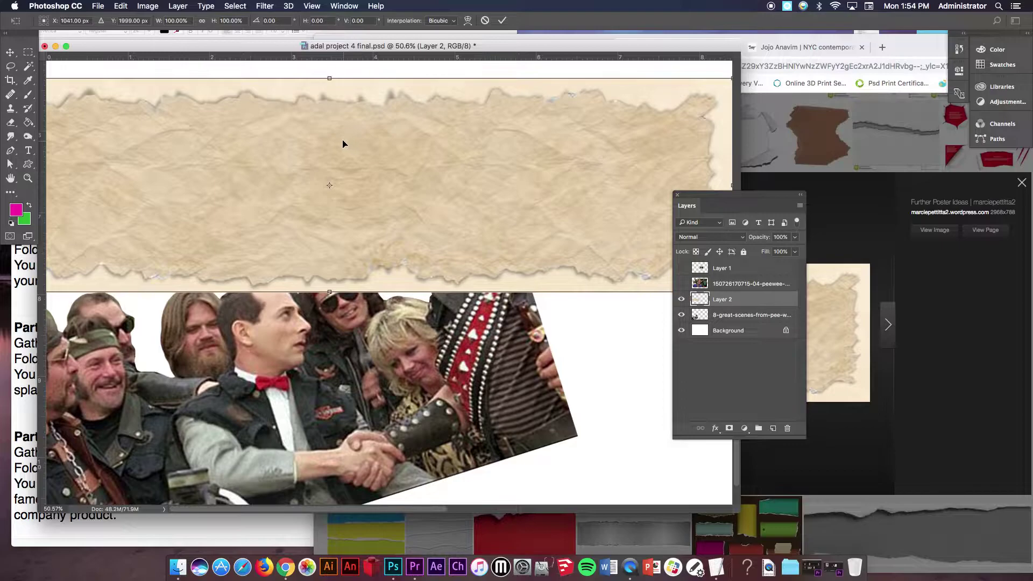
pyautogui.press('super+0')
pyautogui.moveTo(79, 308); pyautogui.dragTo(107, 319)
pyautogui.moveTo(243, 300); pyautogui.dragTo(365, 153)
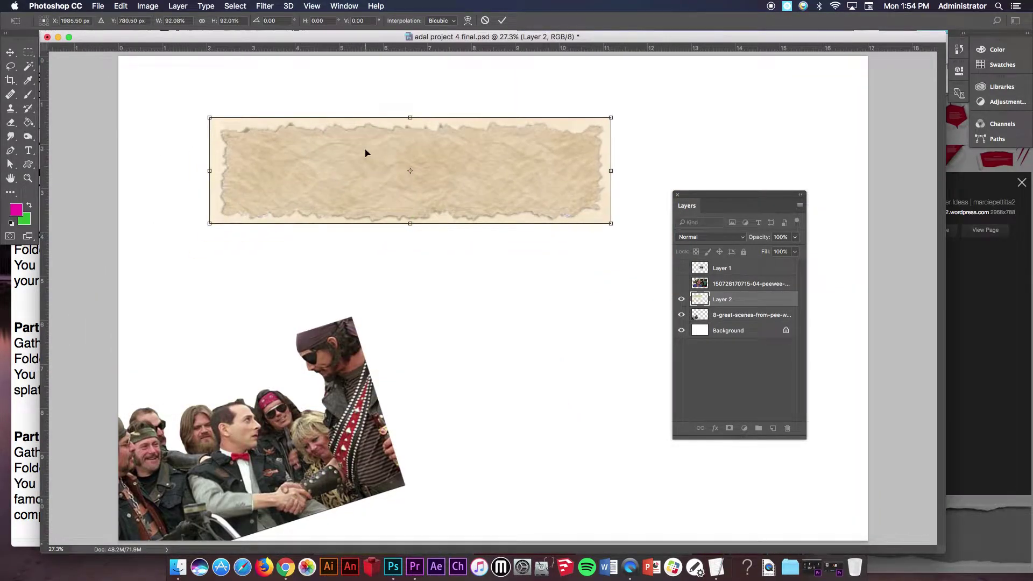
pyautogui.click(502, 21)
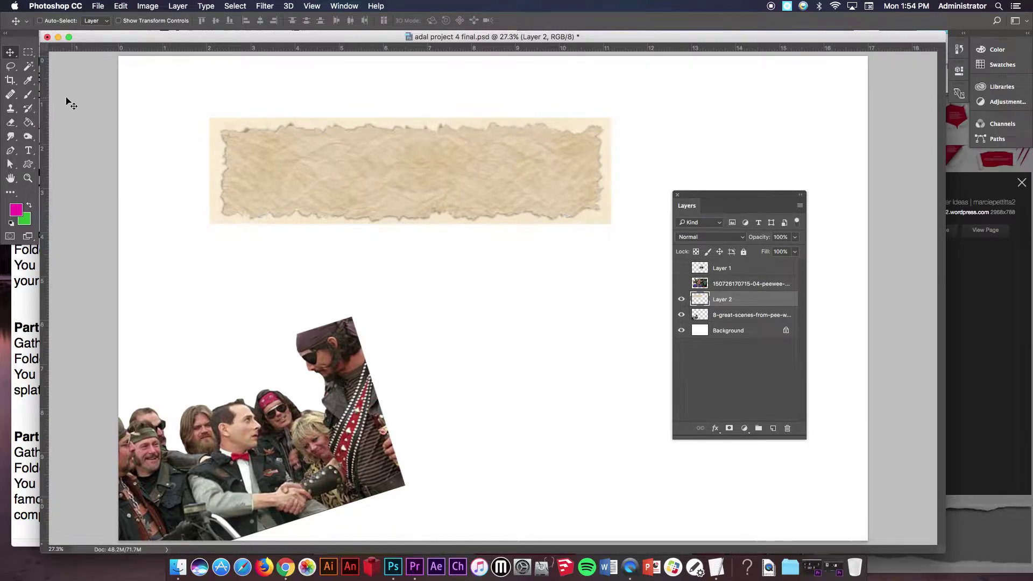
# Remove the pale border around the parchment with the Magic Wand at tolerance 20, and load the remaining paper's outline as a selection.
pyautogui.click(28, 65)
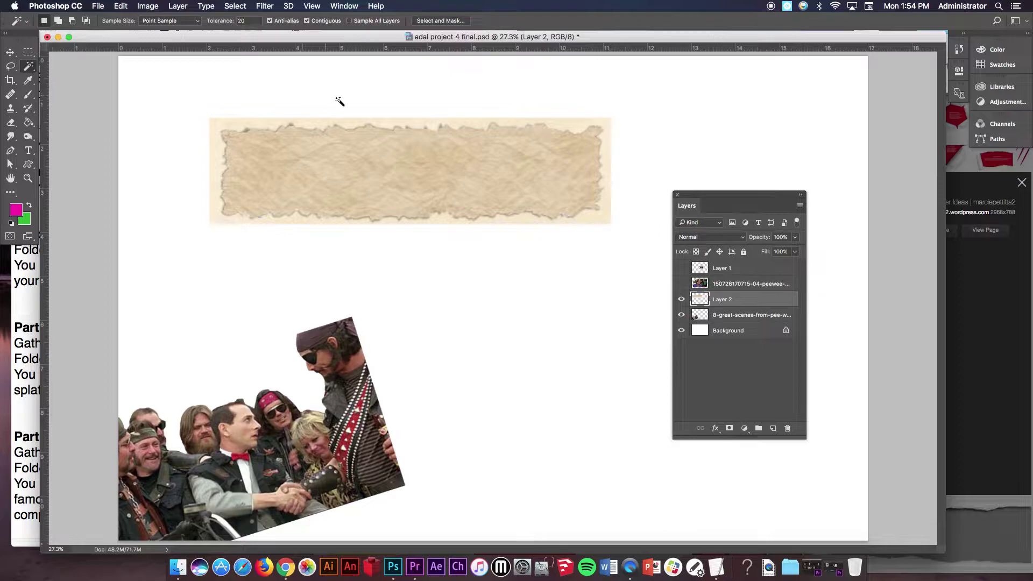
pyautogui.click(349, 125)
pyautogui.press('super+d')
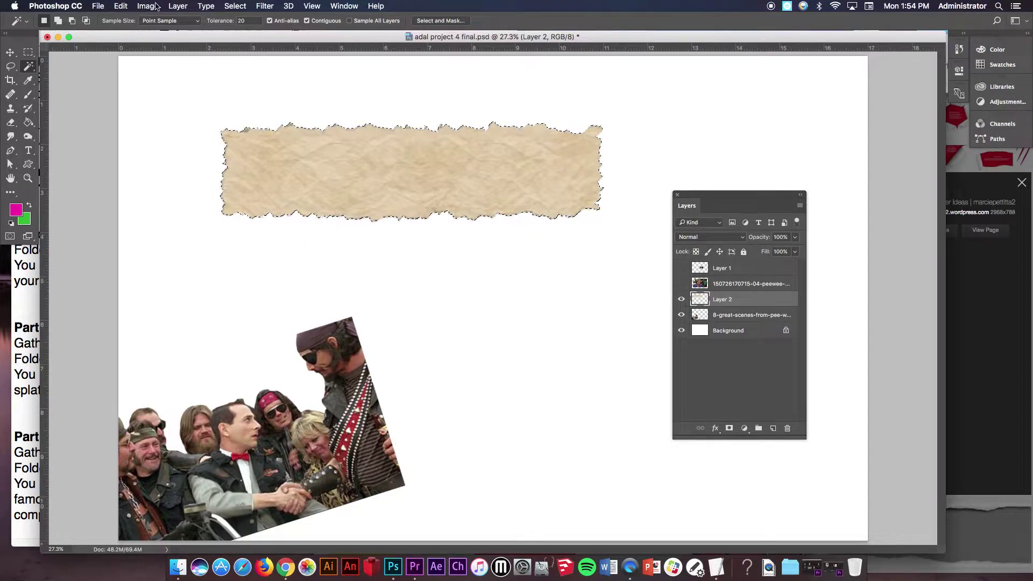
# Define the selected parchment as a brush preset named "rip 2", deselect, and delete the parchment layer.
pyautogui.click(119, 5)
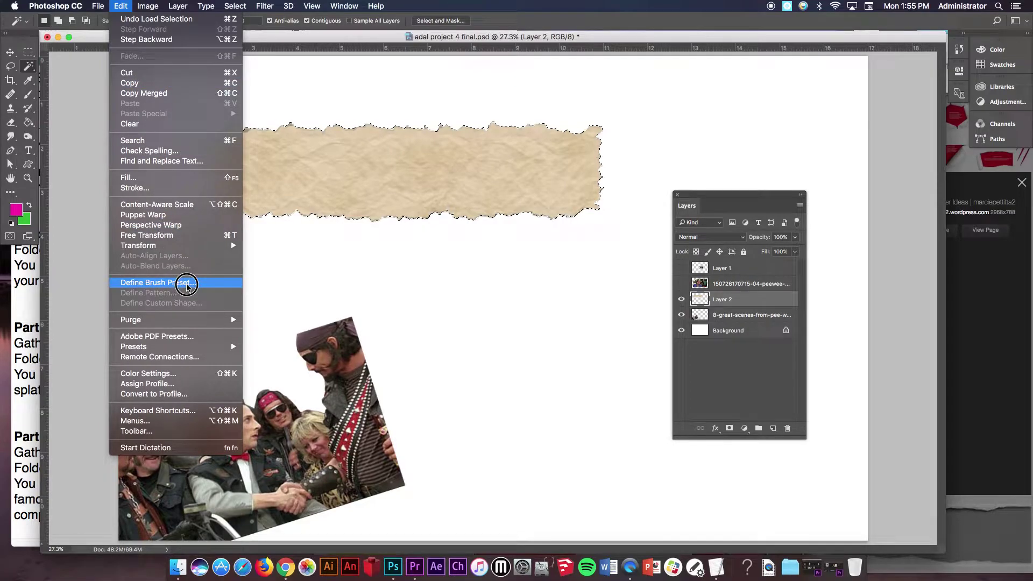
pyautogui.click(186, 283)
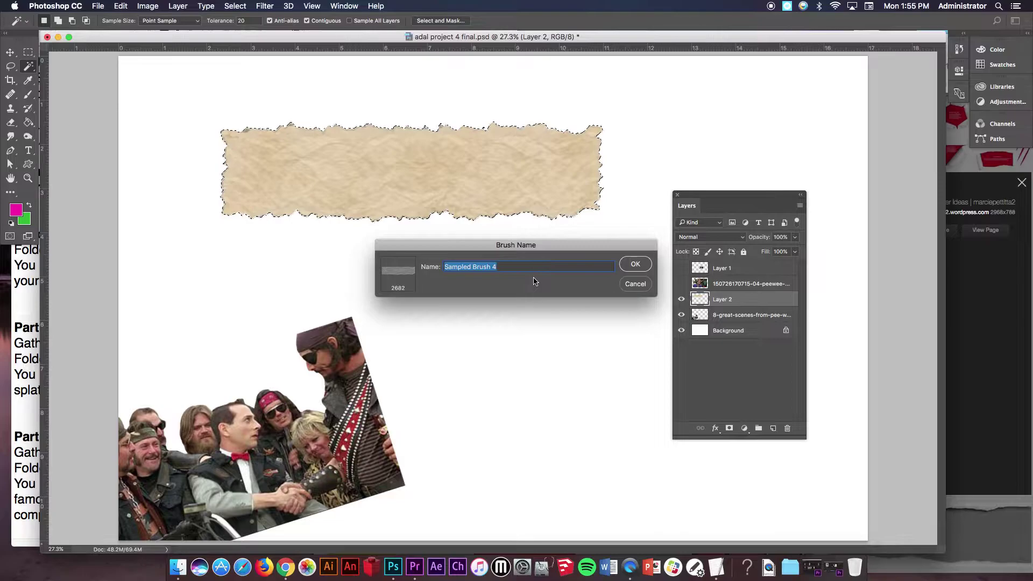
pyautogui.write('rip 2')
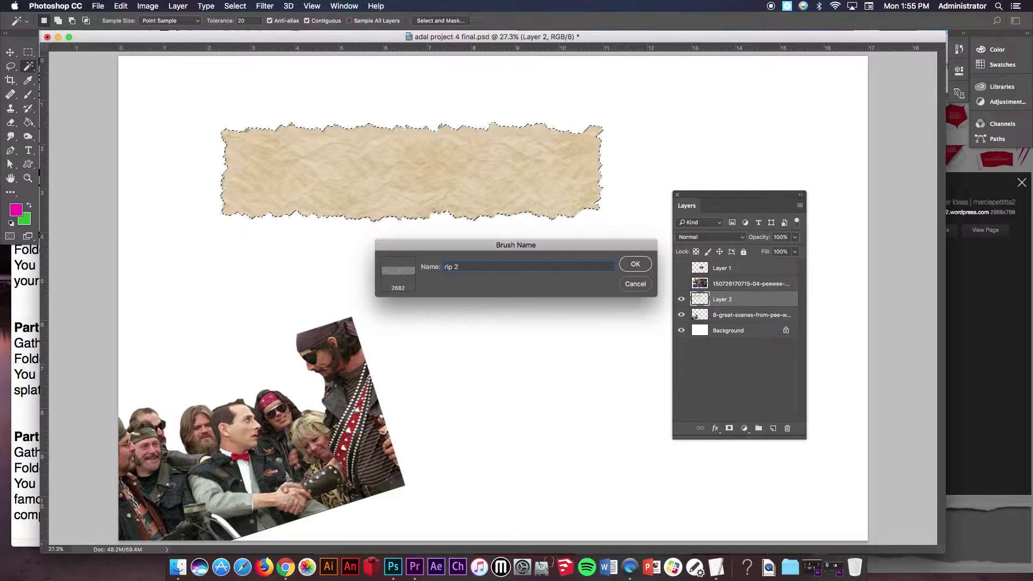
pyautogui.click(635, 263)
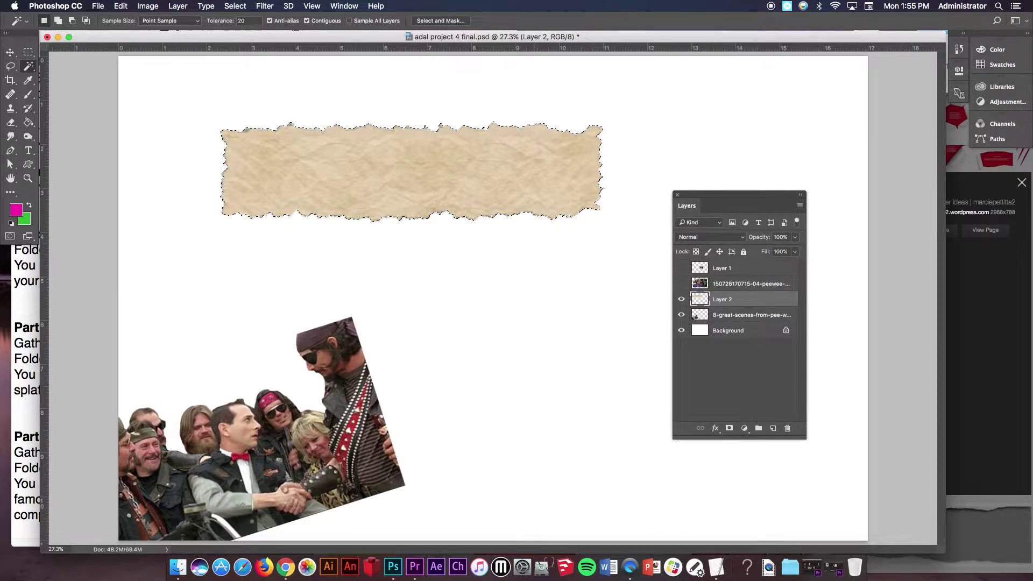
pyautogui.press('super+d')
pyautogui.moveTo(753, 303); pyautogui.dragTo(788, 433)
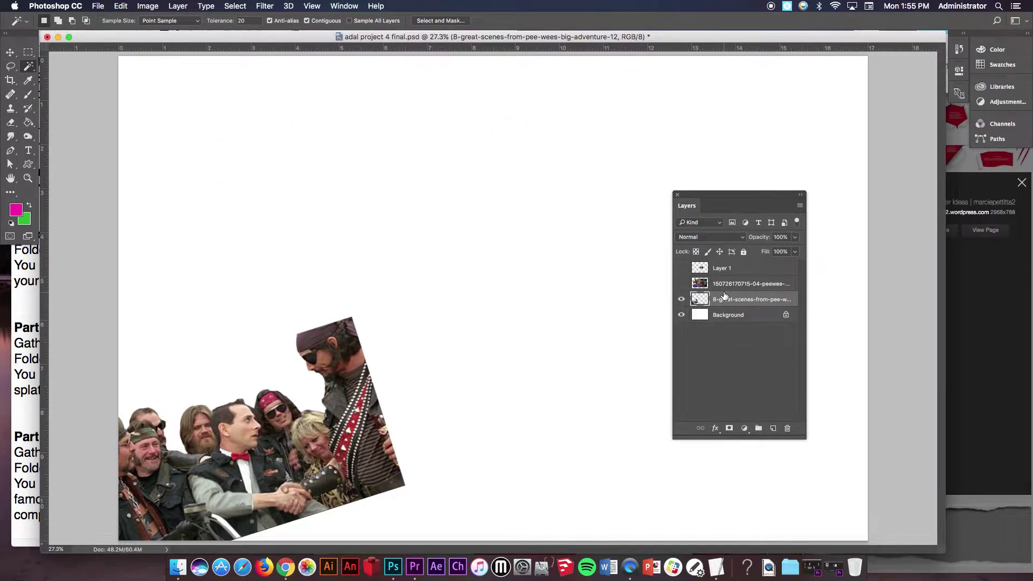
# Set up the Eraser on the biker handshake layer with the 2682 px "rip 2" brush.
pyautogui.click(682, 300)
pyautogui.click(10, 123)
pyautogui.click(44, 122)
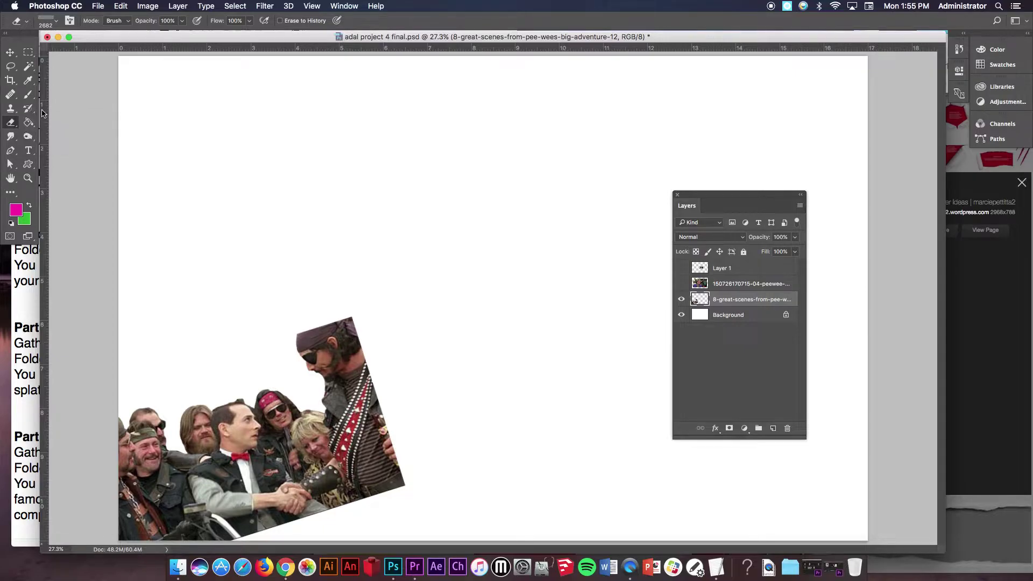
pyautogui.click(56, 21)
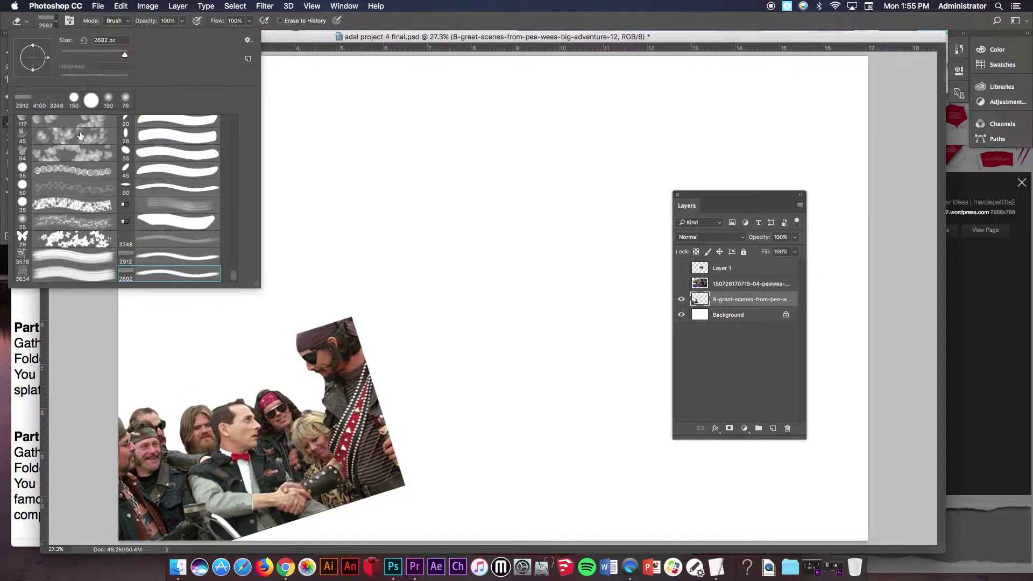
pyautogui.scroll(-10, 64, 161)
pyautogui.click(52, 143)
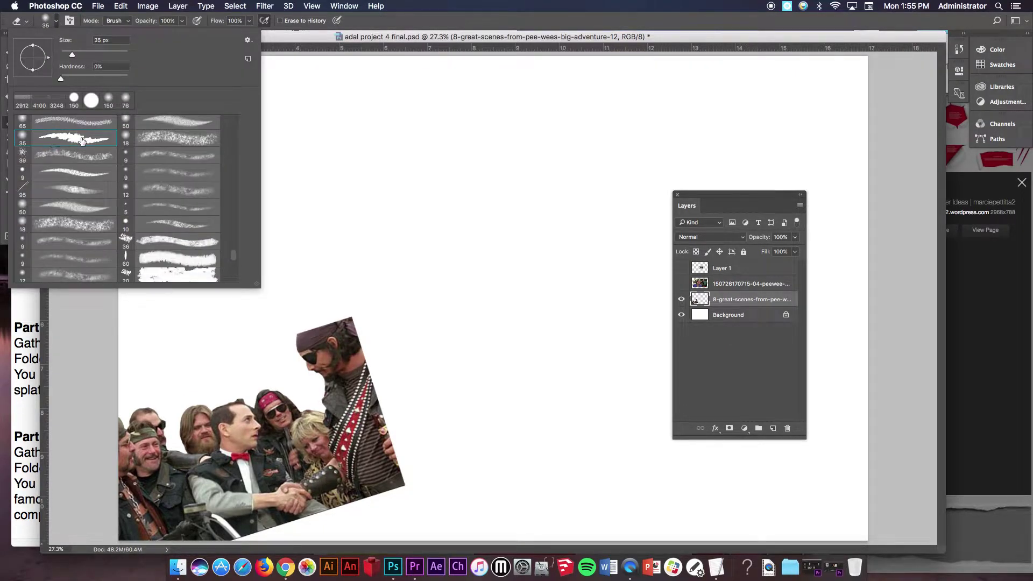
pyautogui.scroll(5, 75, 143)
pyautogui.click(65, 145)
pyautogui.click(90, 128)
pyautogui.scroll(1, 162, 188)
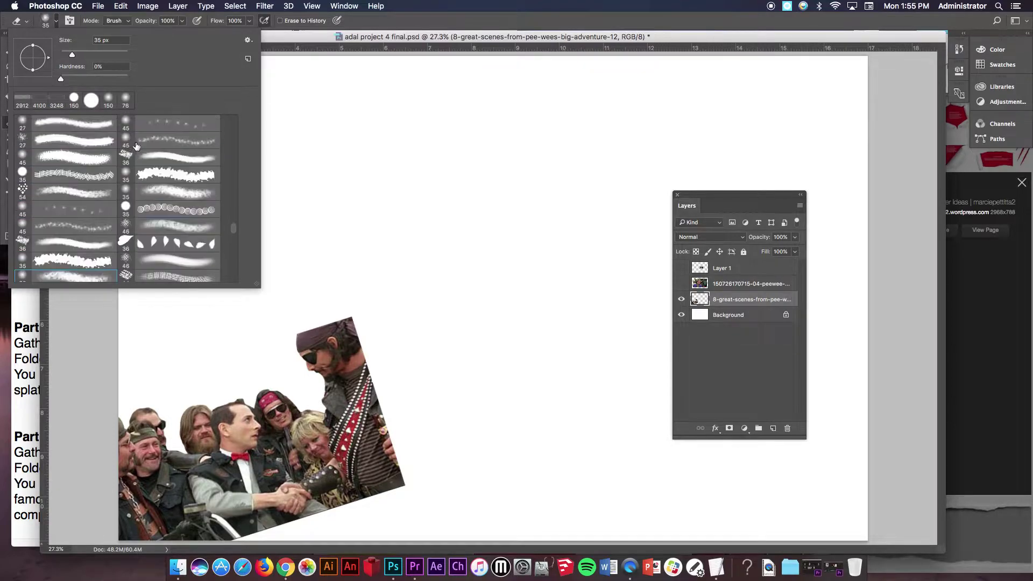
pyautogui.moveTo(234, 239); pyautogui.dragTo(233, 285)
pyautogui.click(146, 278)
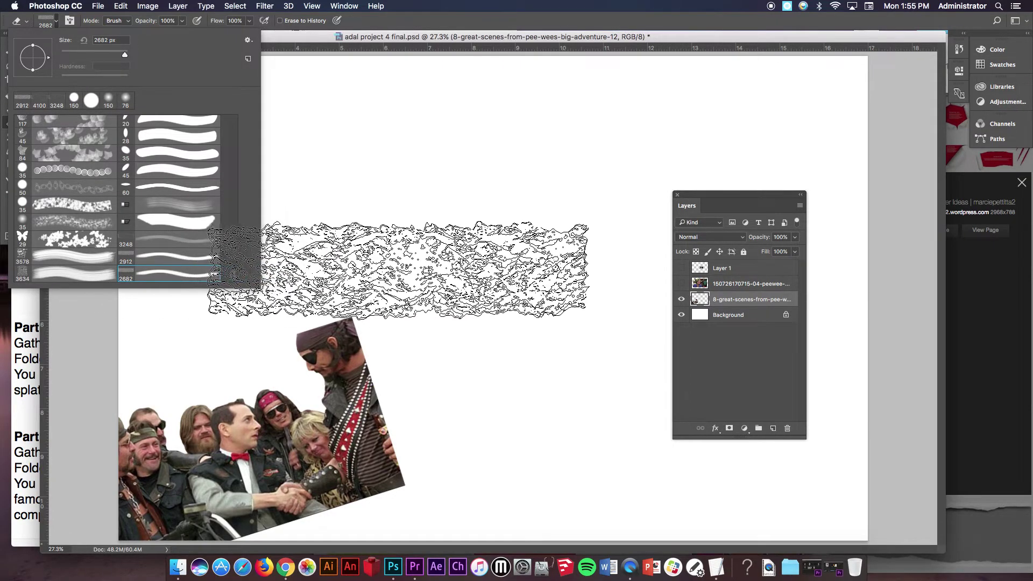
# Erase along the biker handshake image's top, bottom and right edges with the "rip 2" brush to give them a torn-paper look.
pyautogui.click(420, 39)
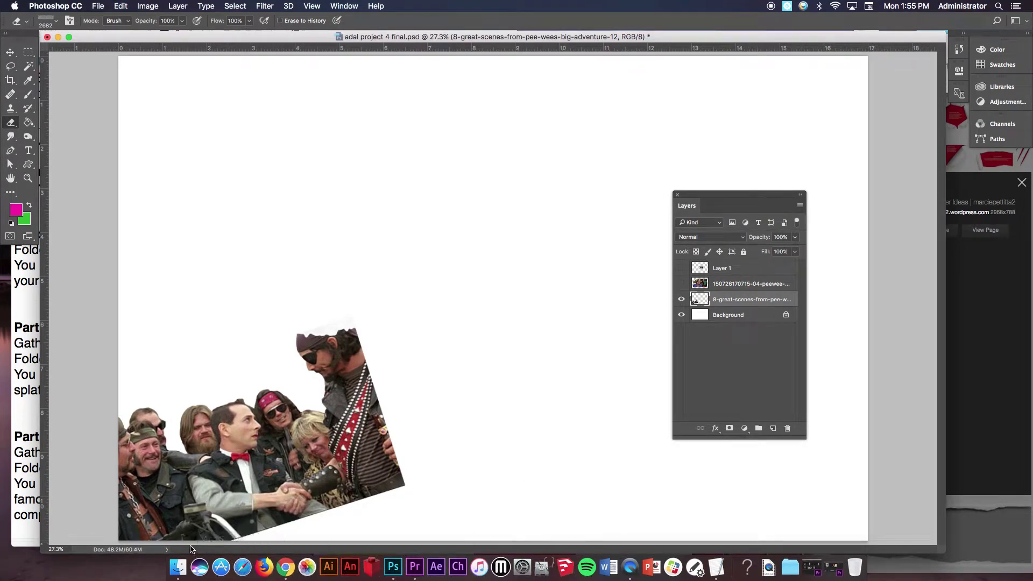
pyautogui.keyDown('alt'); pyautogui.click(245, 516); pyautogui.keyUp('alt')
pyautogui.keyDown('alt'); pyautogui.click(245, 515); pyautogui.keyUp('alt')
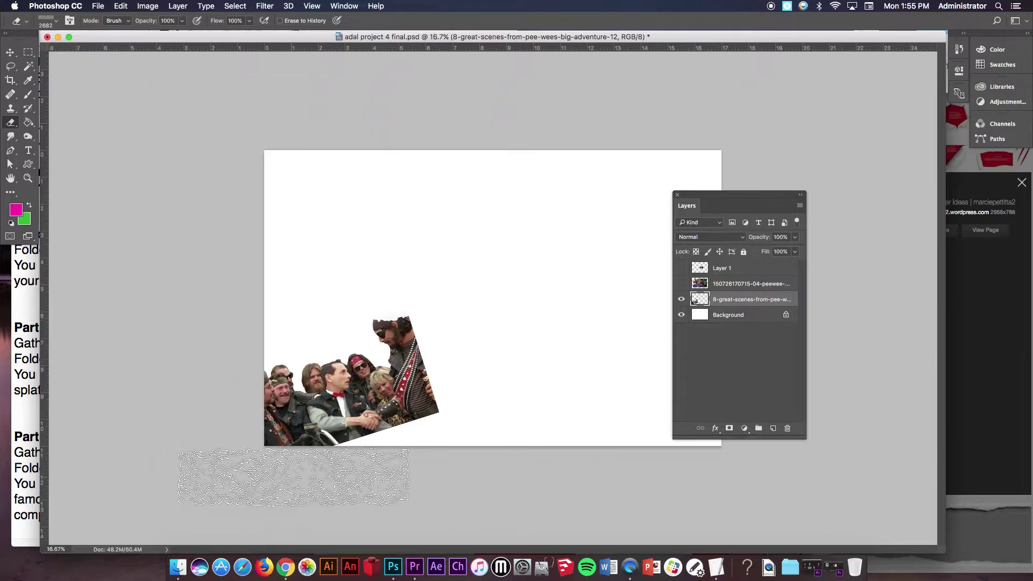
pyautogui.moveTo(297, 465)
pyautogui.mouseDown()
pyautogui.moveTo(432, 467)
pyautogui.moveTo(548, 428)
pyautogui.moveTo(535, 443)
pyautogui.moveTo(483, 453)
pyautogui.mouseUp()
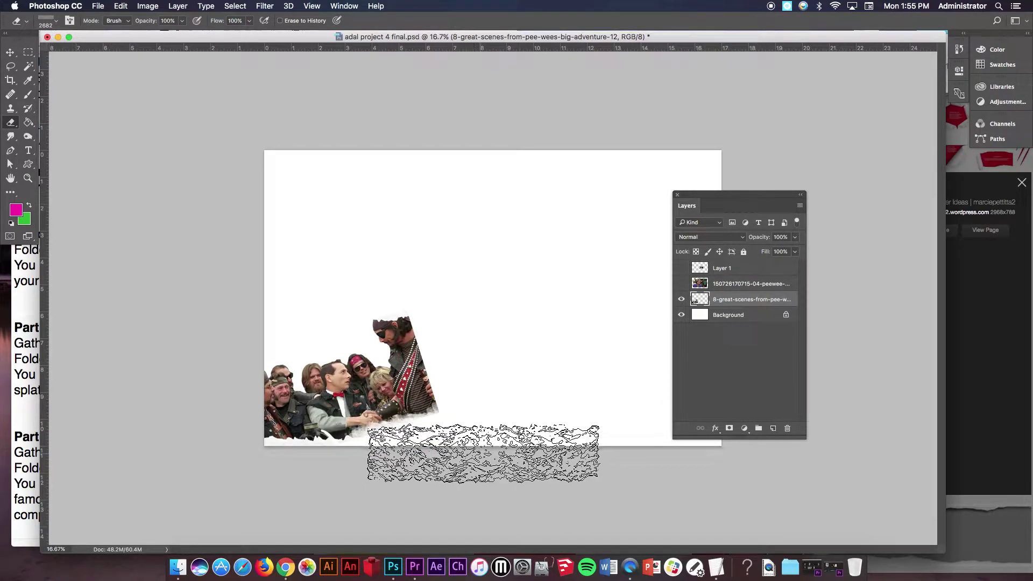
pyautogui.click(542, 389)
pyautogui.moveTo(545, 387); pyautogui.dragTo(536, 369)
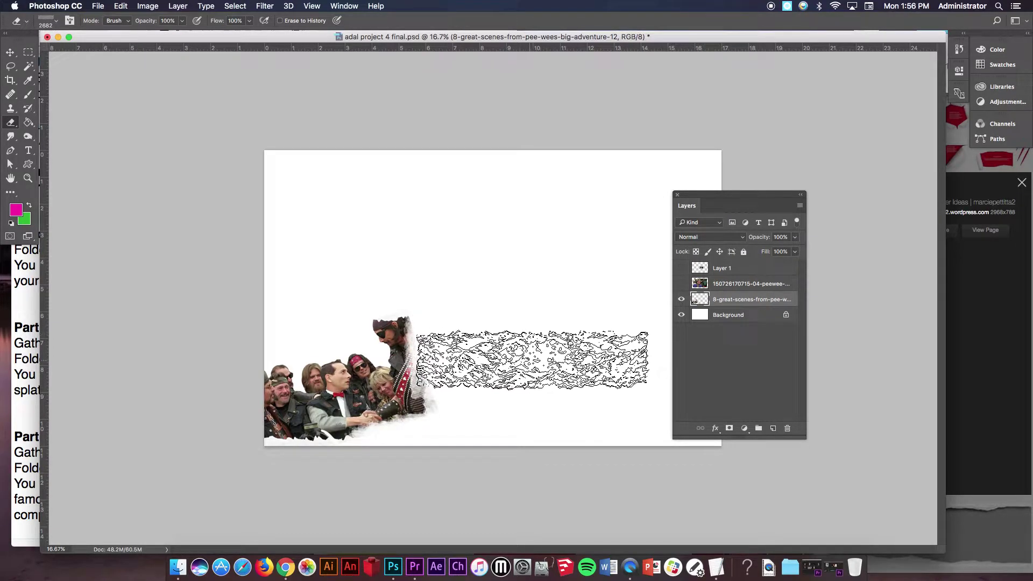
pyautogui.moveTo(158, 449)
pyautogui.mouseDown()
pyautogui.moveTo(196, 455)
pyautogui.moveTo(263, 438)
pyautogui.mouseUp()
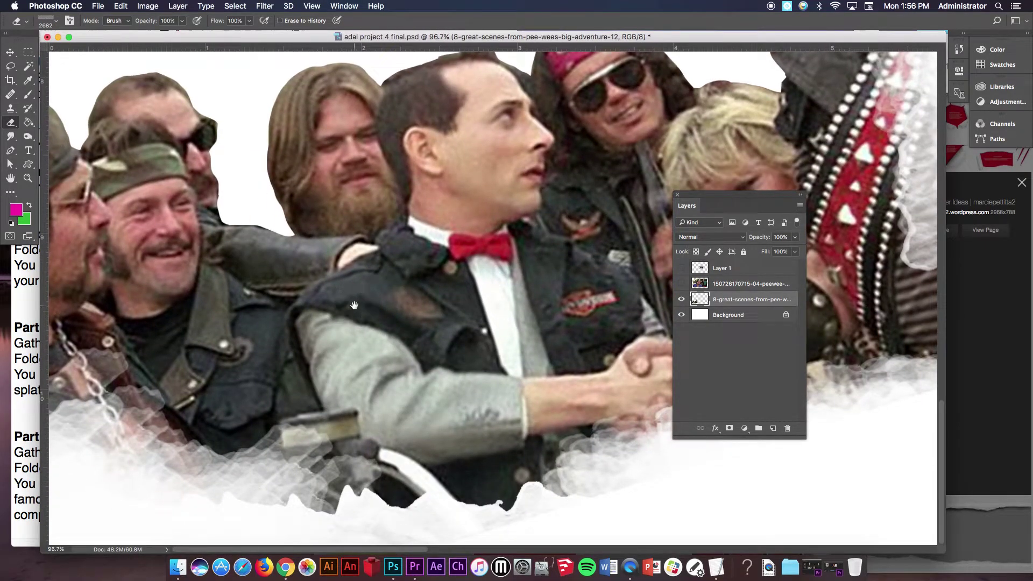
# Show the layer of the man in the blue shirt, scale it to roughly the biker image's width, and place it behind the bikers' heads.
pyautogui.press('super+minus')
pyautogui.press('super+minus')
pyautogui.press('super+minus')
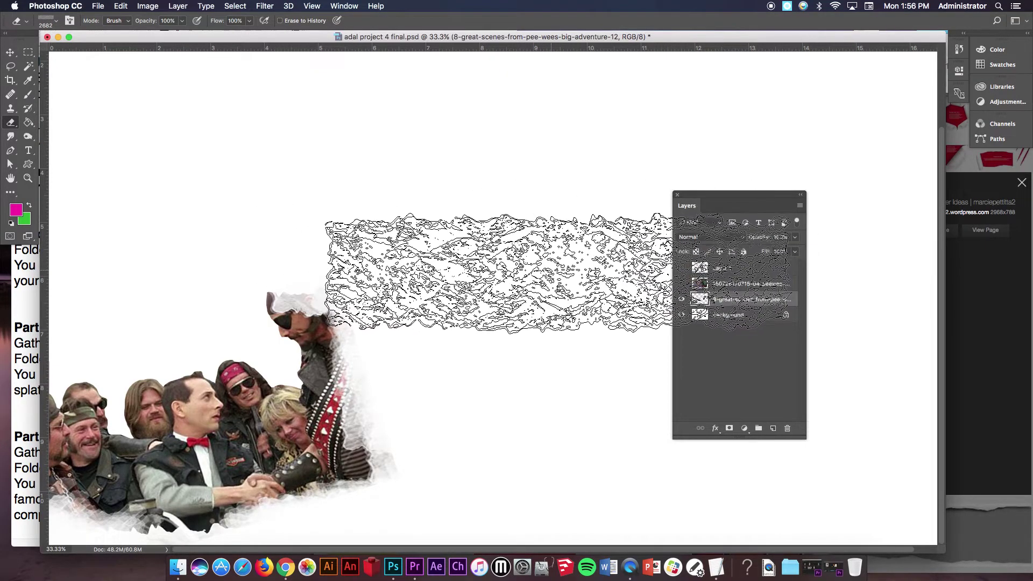
pyautogui.click(751, 286)
pyautogui.click(684, 285)
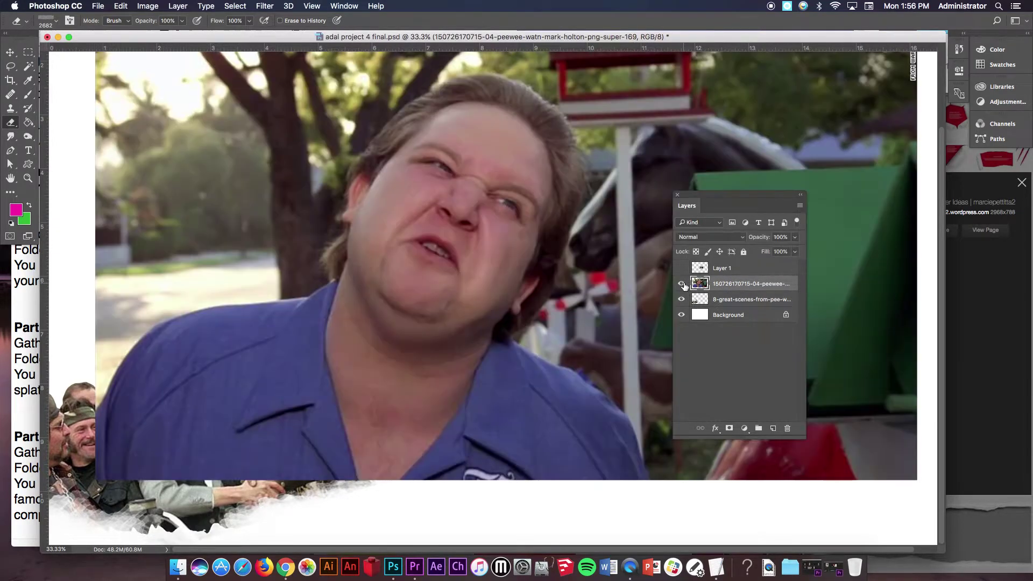
pyautogui.press('super+t')
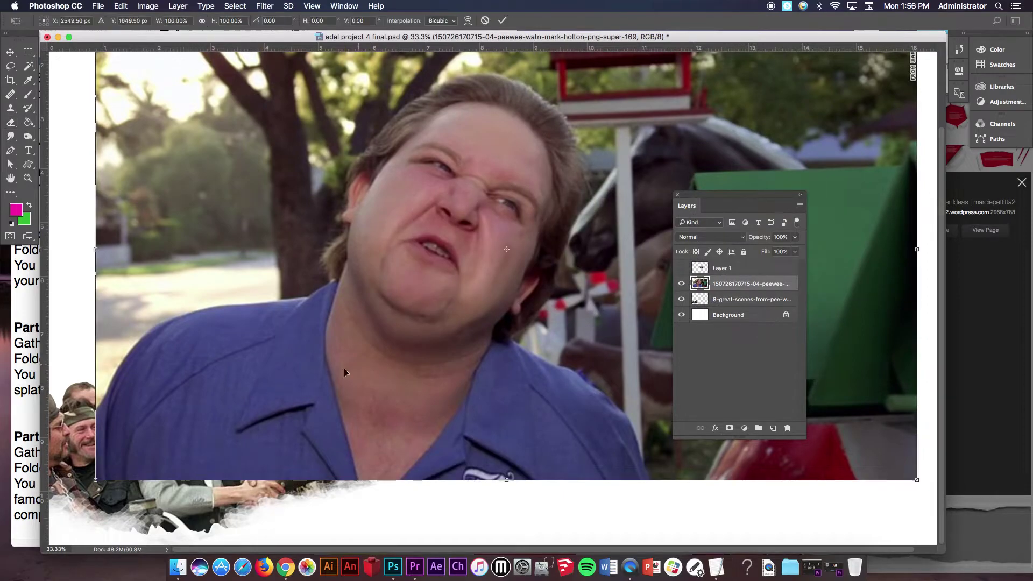
pyautogui.moveTo(97, 479); pyautogui.dragTo(519, 172)
pyautogui.moveTo(620, 157); pyautogui.dragTo(123, 317)
pyautogui.press('Return')
# Reorder the blue-shirt man's layer beneath the biker layer and shift the image slightly down and to the left.
pyautogui.press('e')
pyautogui.moveTo(750, 281); pyautogui.dragTo(749, 306)
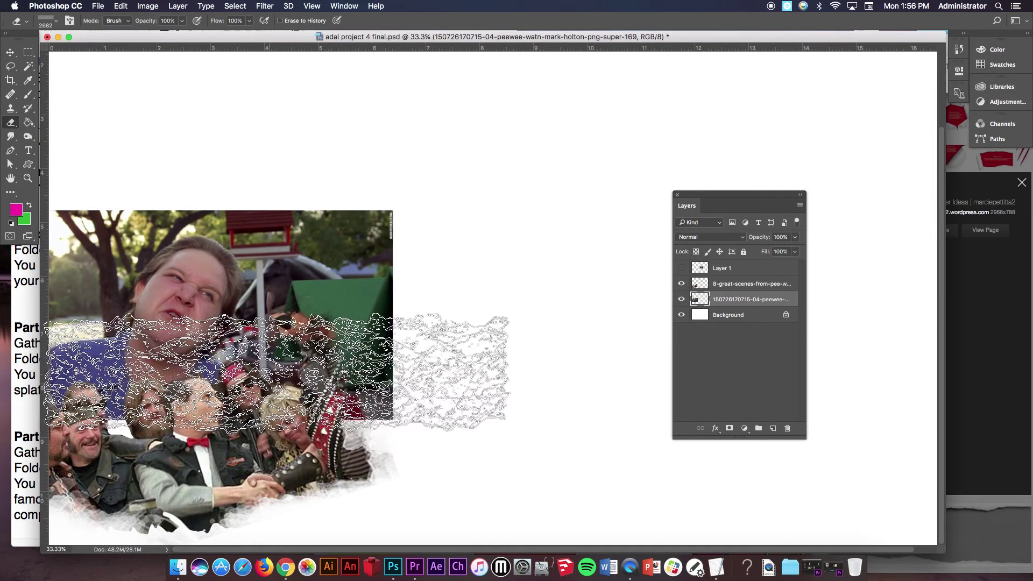
pyautogui.press('v')
pyautogui.moveTo(232, 264); pyautogui.dragTo(230, 281)
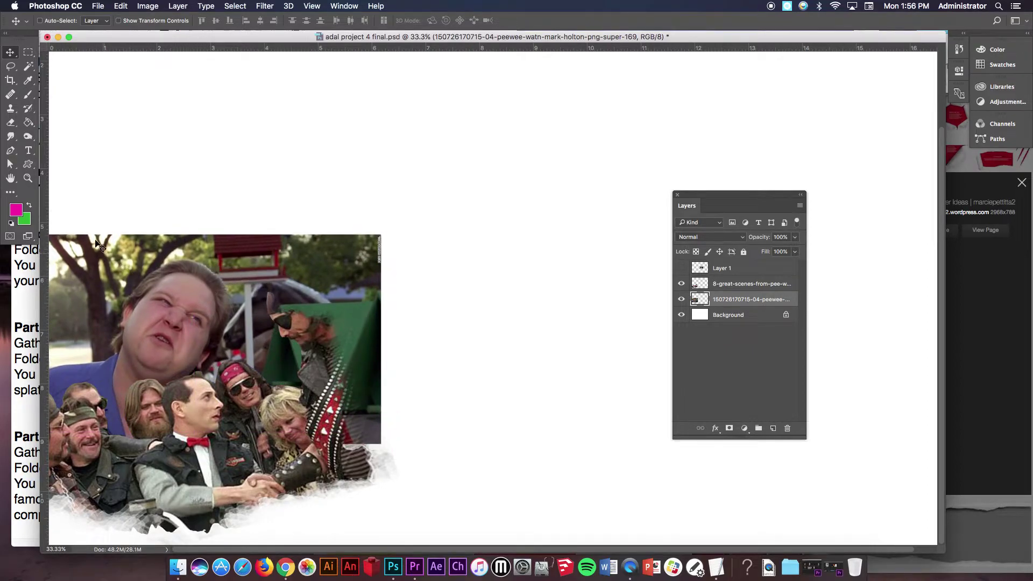
# Trace the background around the blue-shirt man with the Magnetic Lasso, delete it, and clear the selection.
pyautogui.moveTo(10, 67)
pyautogui.mouseDown()
pyautogui.moveTo(38, 70)
pyautogui.moveTo(54, 89)
pyautogui.mouseUp()
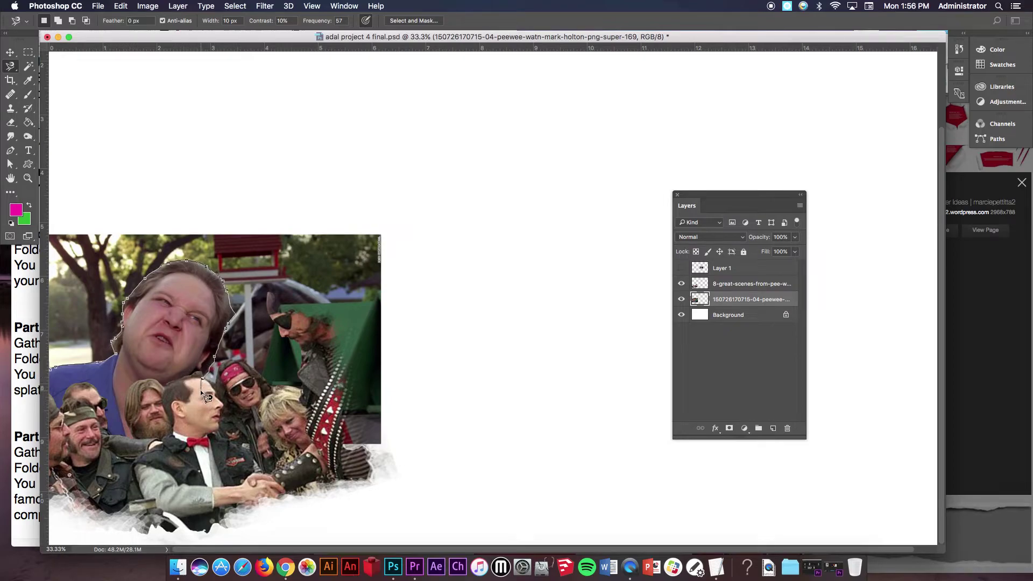
pyautogui.moveTo(243, 407)
pyautogui.mouseDown()
pyautogui.moveTo(283, 501)
pyautogui.moveTo(372, 521)
pyautogui.moveTo(453, 393)
pyautogui.moveTo(451, 244)
pyautogui.moveTo(364, 178)
pyautogui.moveTo(126, 138)
pyautogui.moveTo(67, 160)
pyautogui.mouseUp()
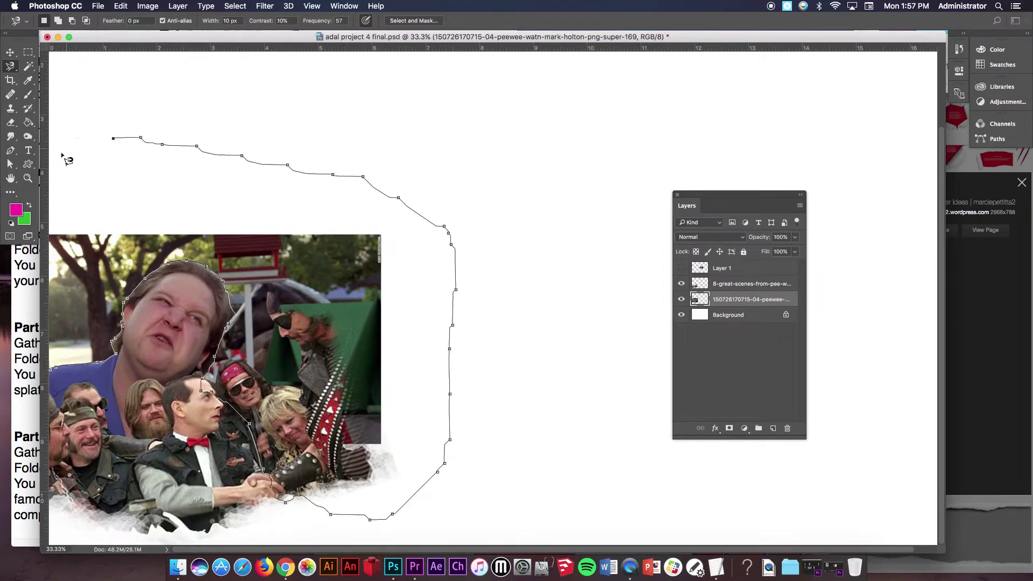
pyautogui.click(52, 372)
pyautogui.press('Delete')
pyautogui.hotkey('ctrl', 'd')
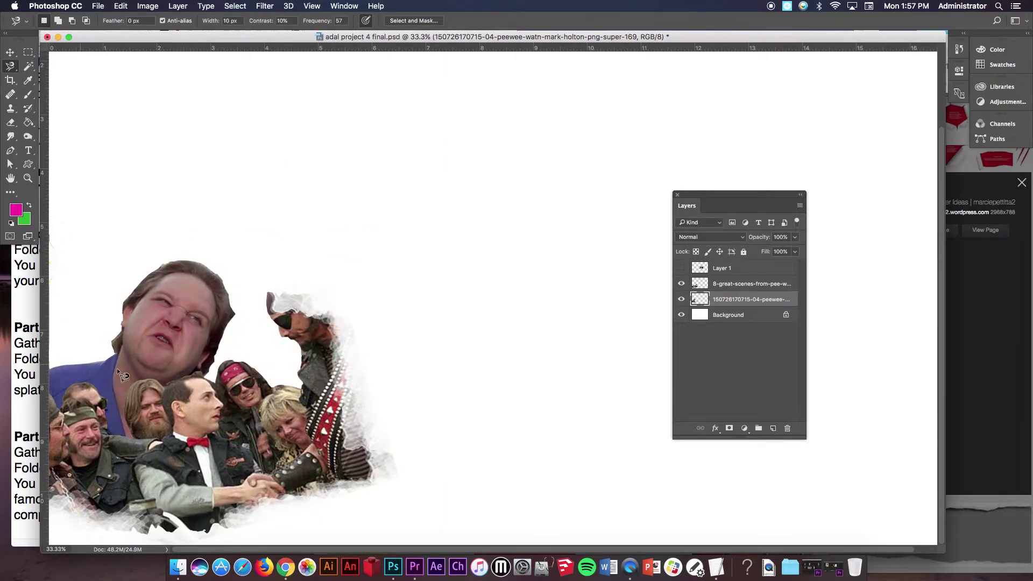
# Trim the leftover background beside the man's hair with the Lasso, and tear the top of his head with the "rip 2" Eraser brush.
pyautogui.click(9, 66)
pyautogui.click(52, 65)
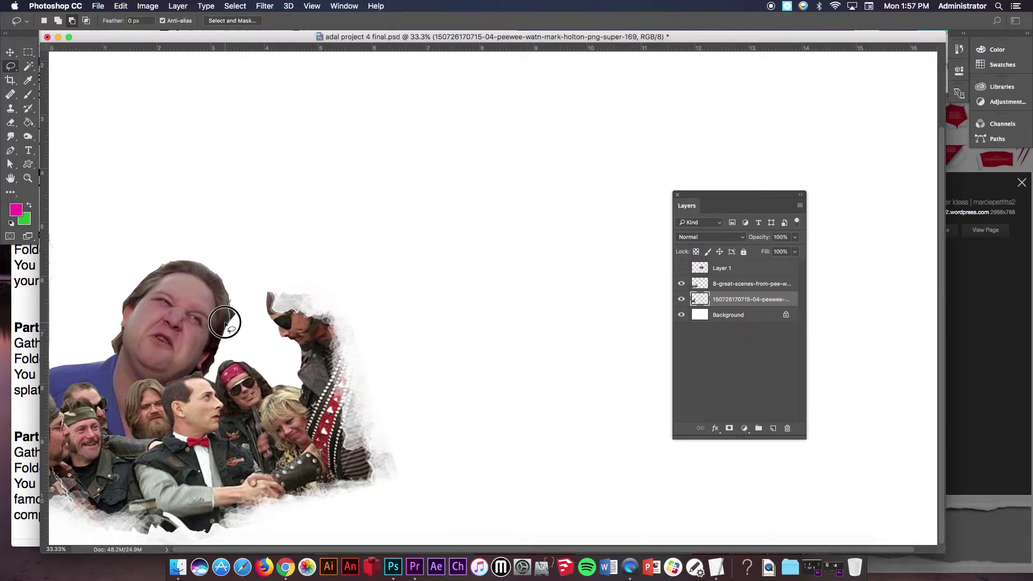
pyautogui.moveTo(243, 329); pyautogui.dragTo(240, 296)
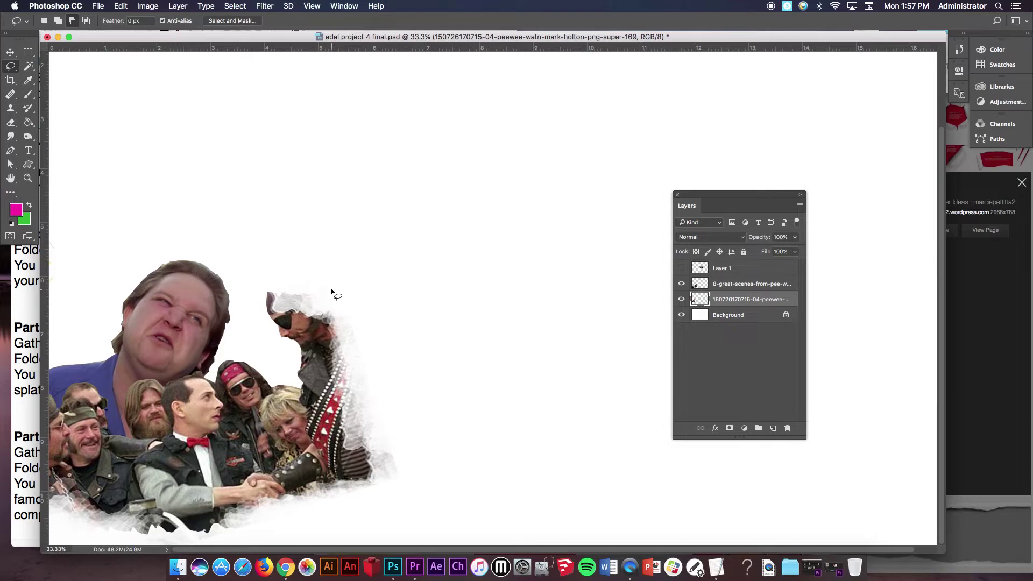
pyautogui.click(11, 122)
pyautogui.click(54, 118)
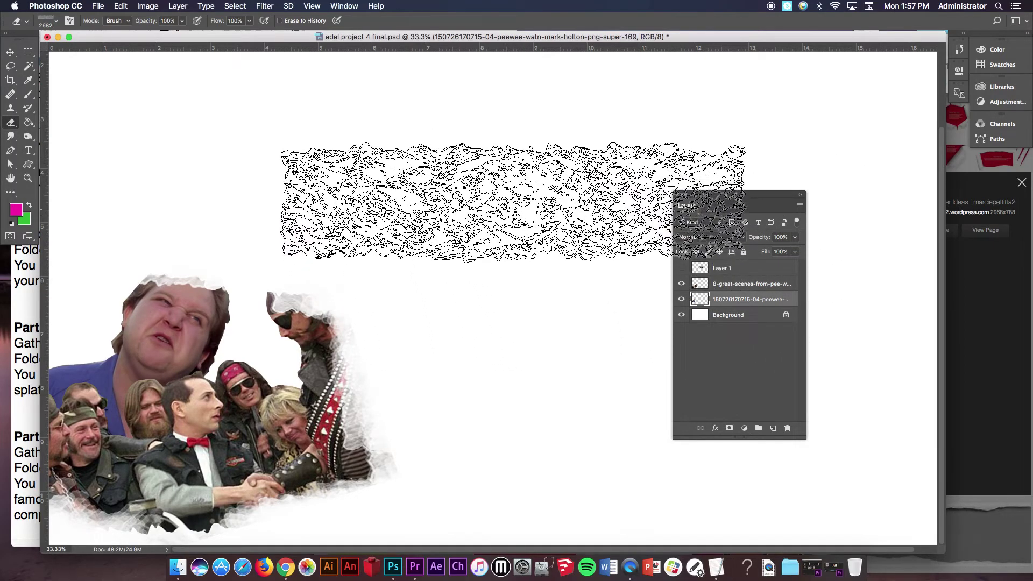
# Show Layer 1 with the car couple and move it over the lower right part of the biker image.
pyautogui.click(681, 268)
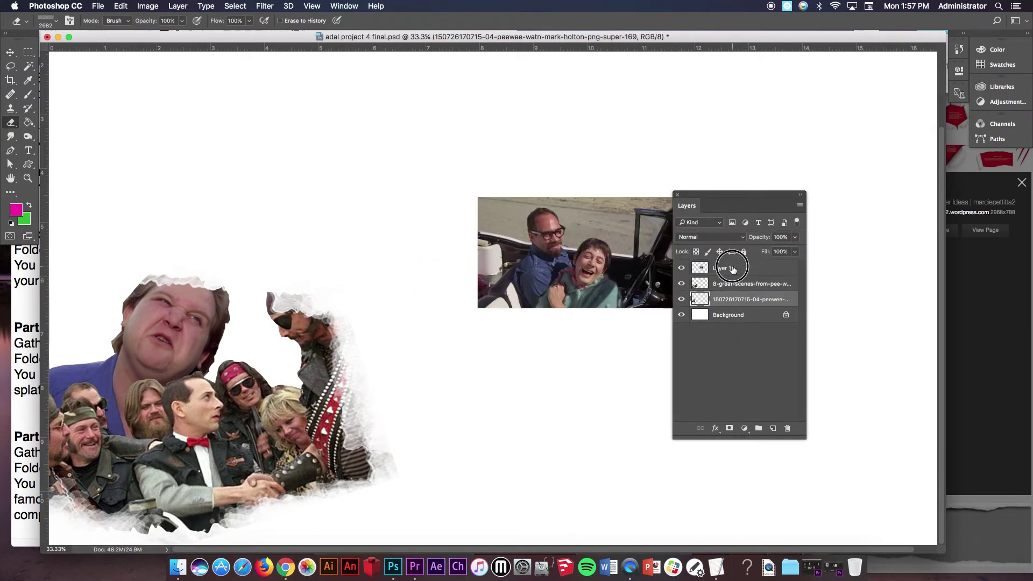
pyautogui.click(721, 268)
pyautogui.press('v')
pyautogui.moveTo(565, 237); pyautogui.dragTo(366, 479)
# Scale the car image to about 135%, rotate it about 18.8° clockwise, and position it overlapping the bikers at the canvas's lower edge.
pyautogui.press('super+t')
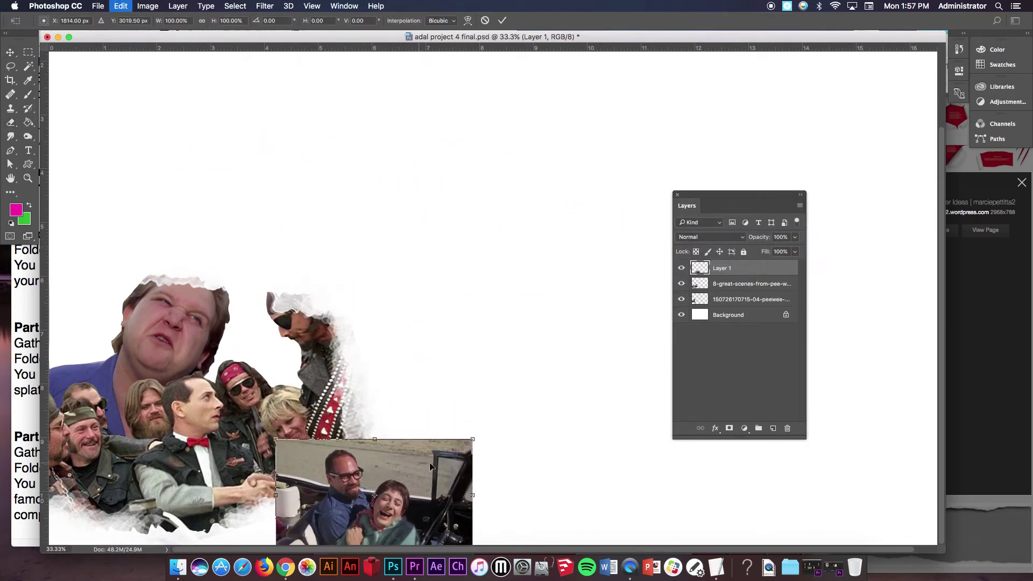
pyautogui.moveTo(473, 439); pyautogui.dragTo(543, 400)
pyautogui.moveTo(512, 332); pyautogui.dragTo(561, 412)
pyautogui.moveTo(416, 480); pyautogui.dragTo(352, 521)
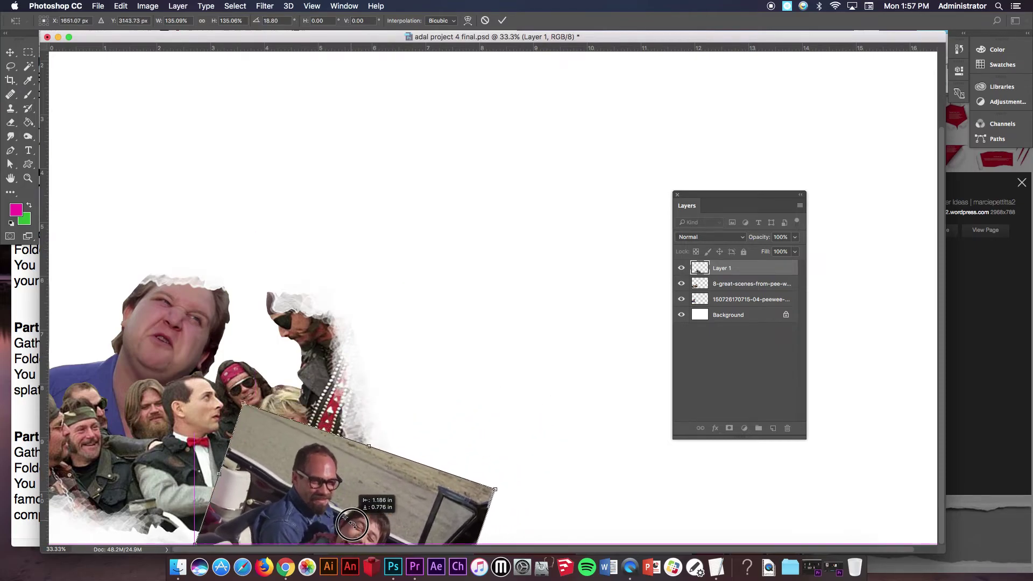
pyautogui.press('Return')
pyautogui.moveTo(379, 489); pyautogui.dragTo(373, 461)
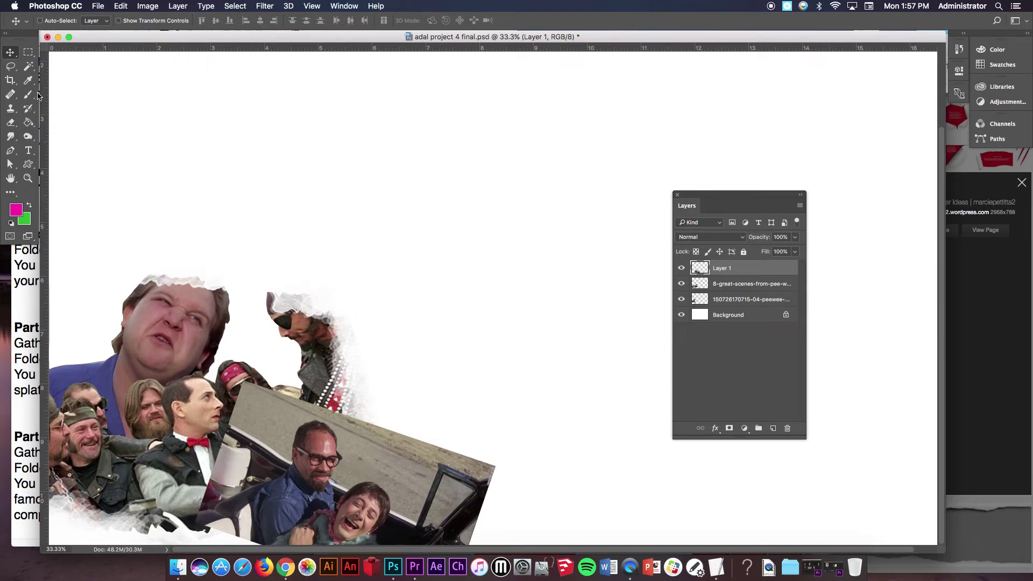
# Delete the road area left of the bearded man's head with Quick Selection, and select the car interior beside him.
pyautogui.moveTo(27, 66); pyautogui.dragTo(70, 65)
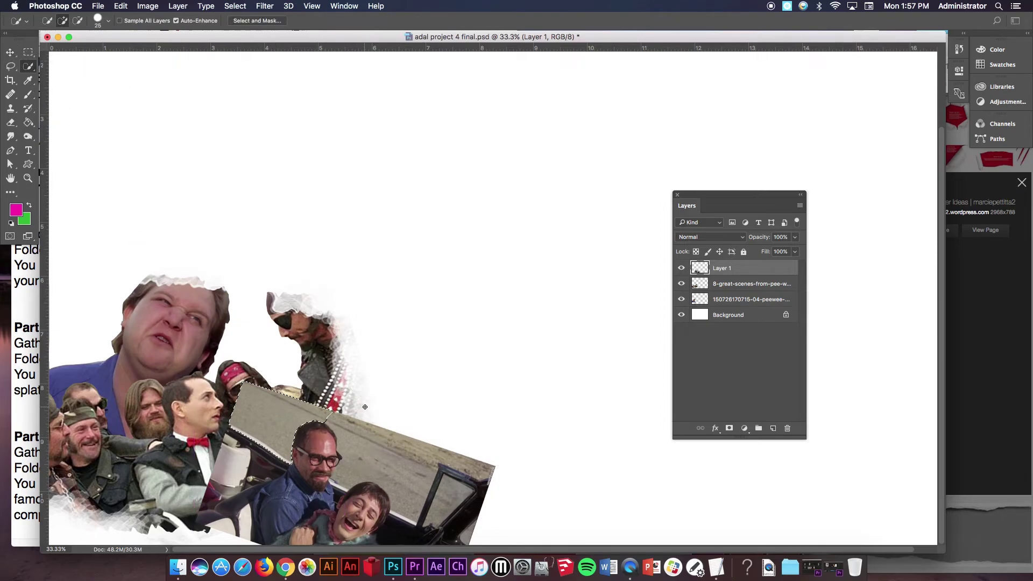
pyautogui.press('Delete')
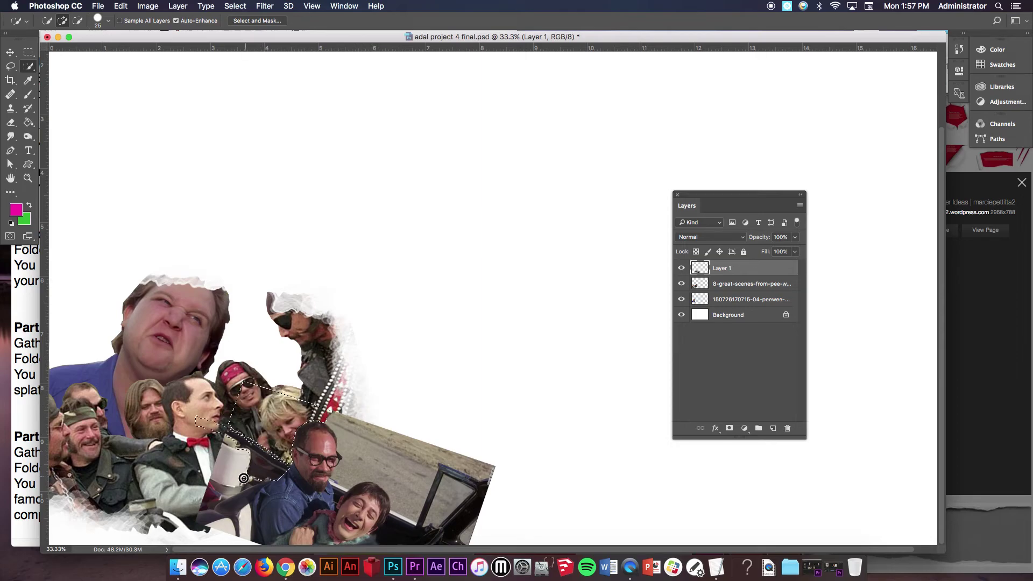
pyautogui.moveTo(292, 480); pyautogui.dragTo(269, 497)
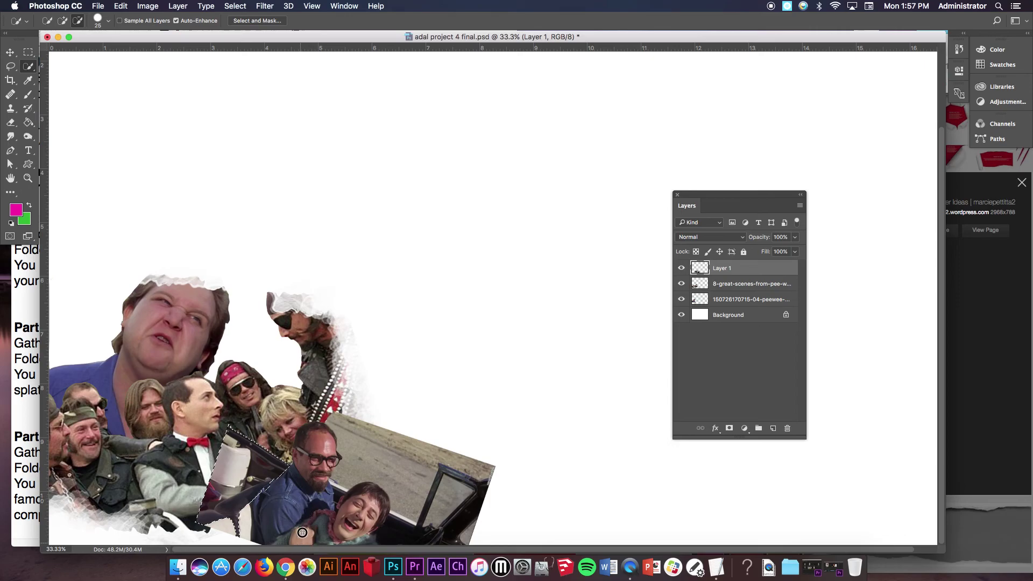